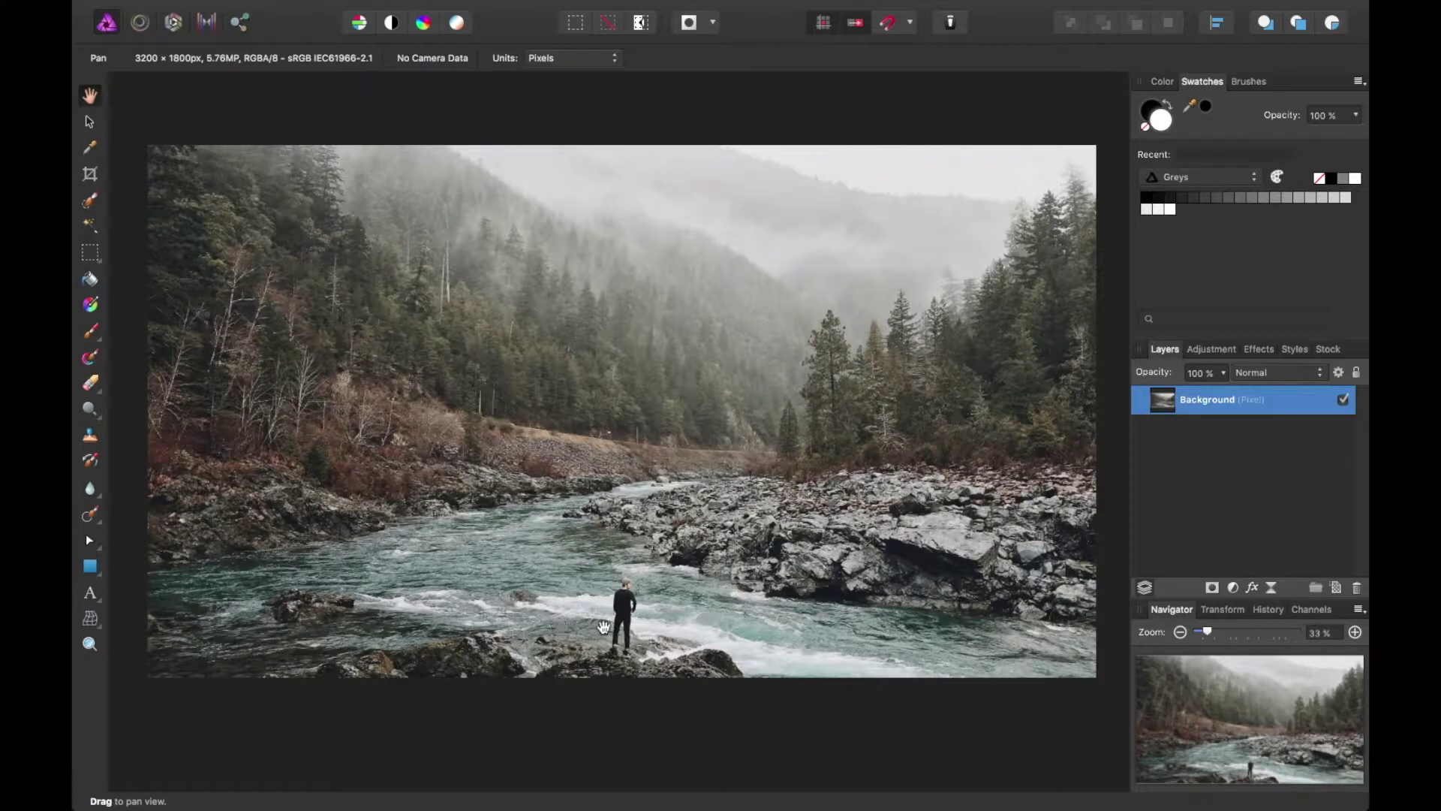
pyautogui.press('super+plus')
pyautogui.moveTo(604, 626); pyautogui.dragTo(621, 447)
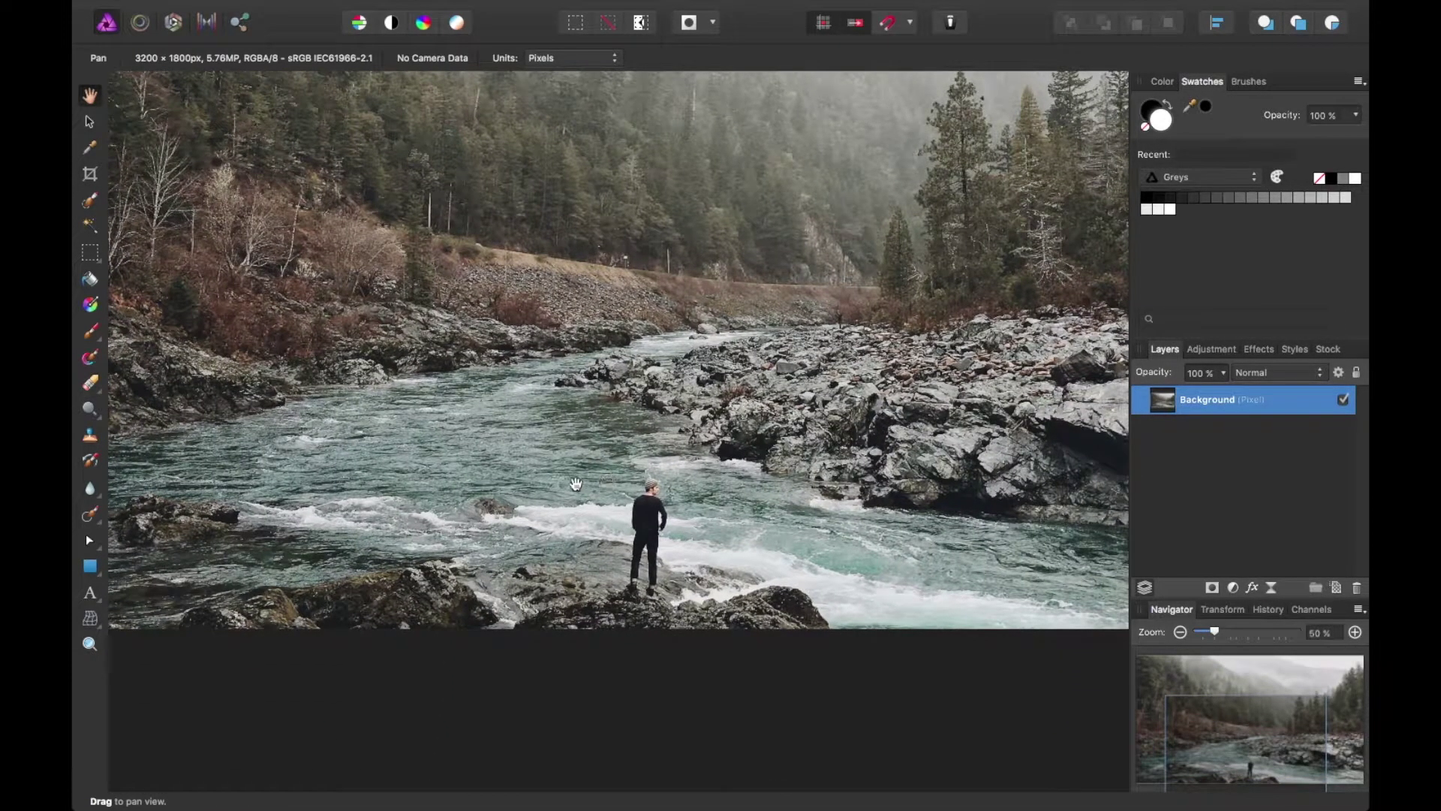
pyautogui.scroll(-2, 567, 427)
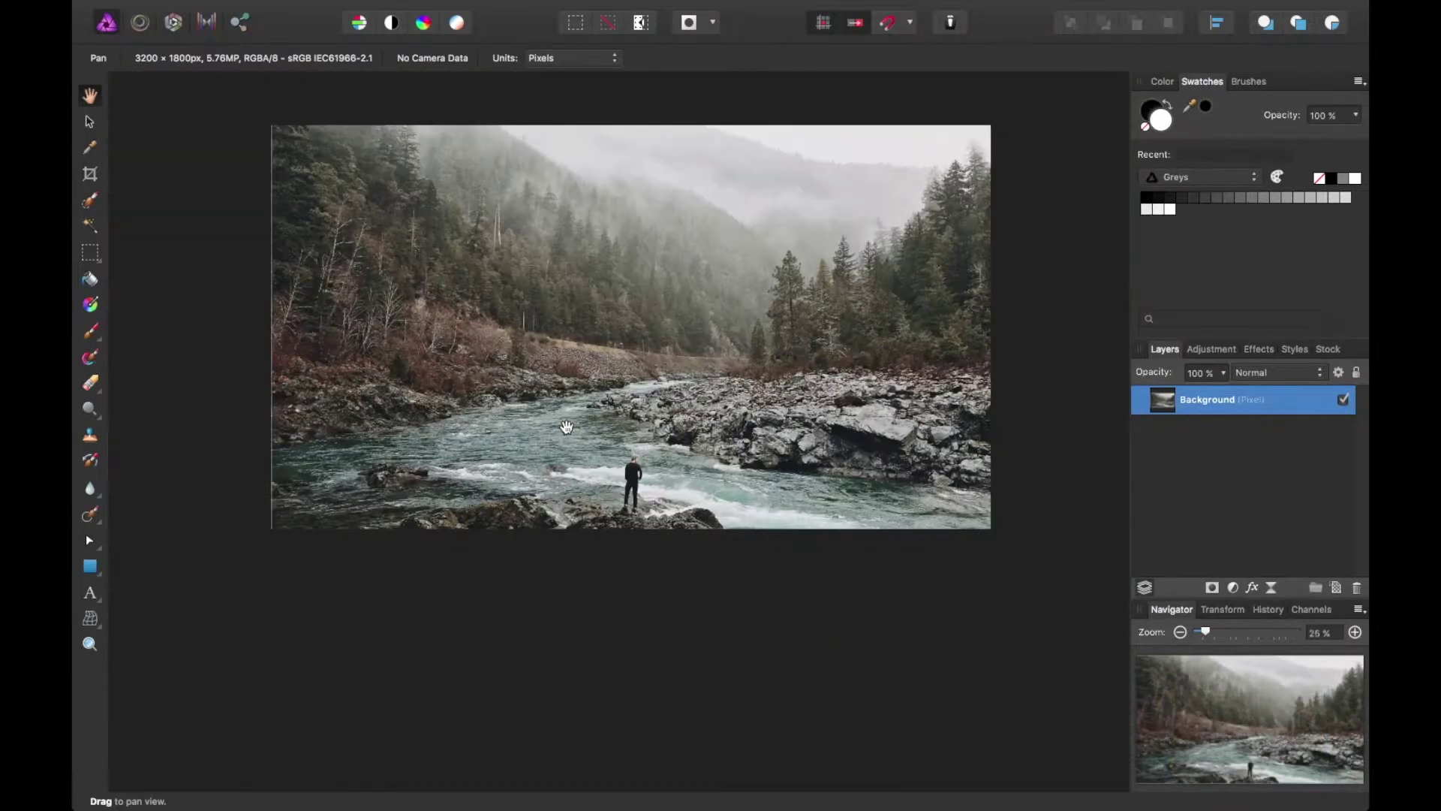
pyautogui.scroll(2, 566, 428)
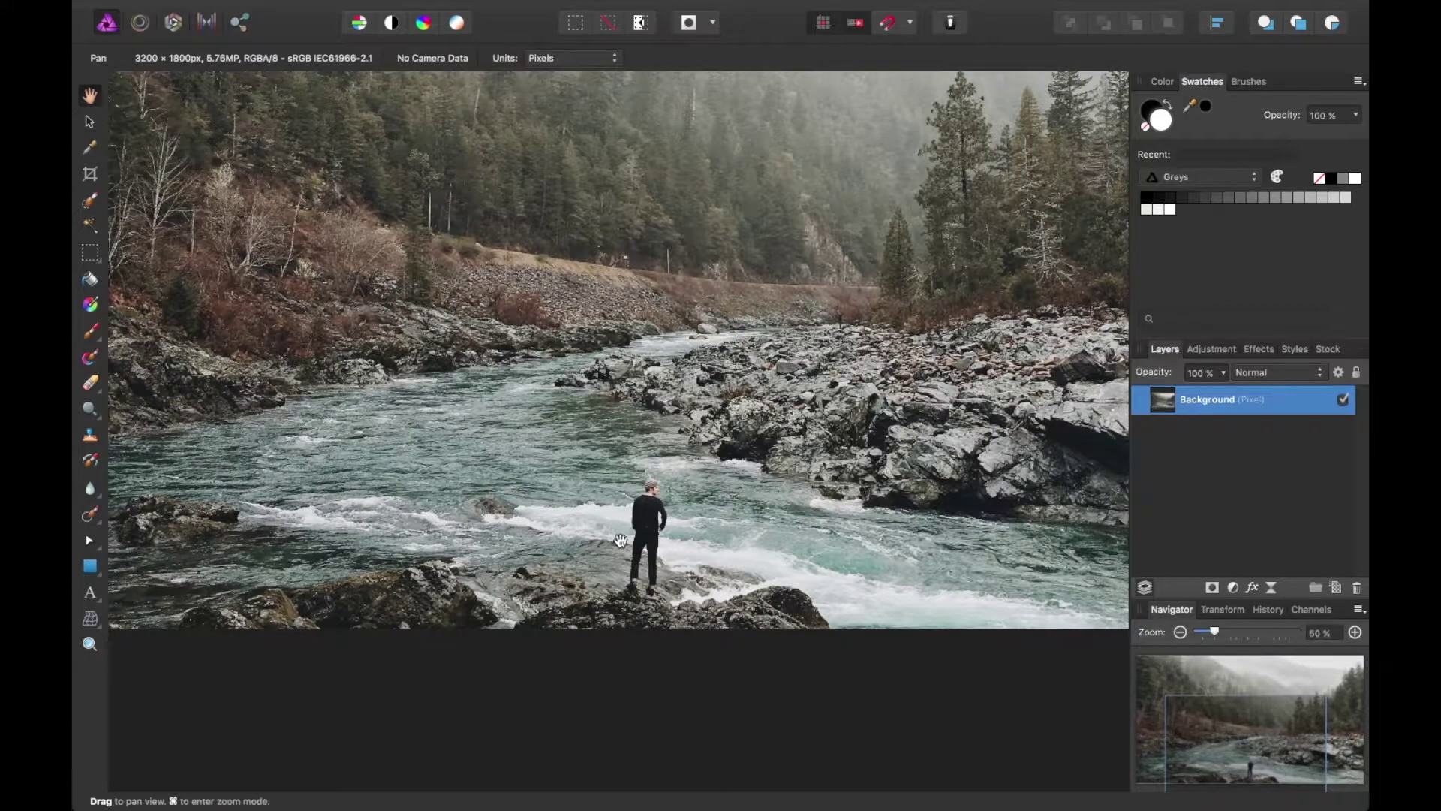
pyautogui.scroll(3, 619, 540)
pyautogui.scroll(-2, 638, 589)
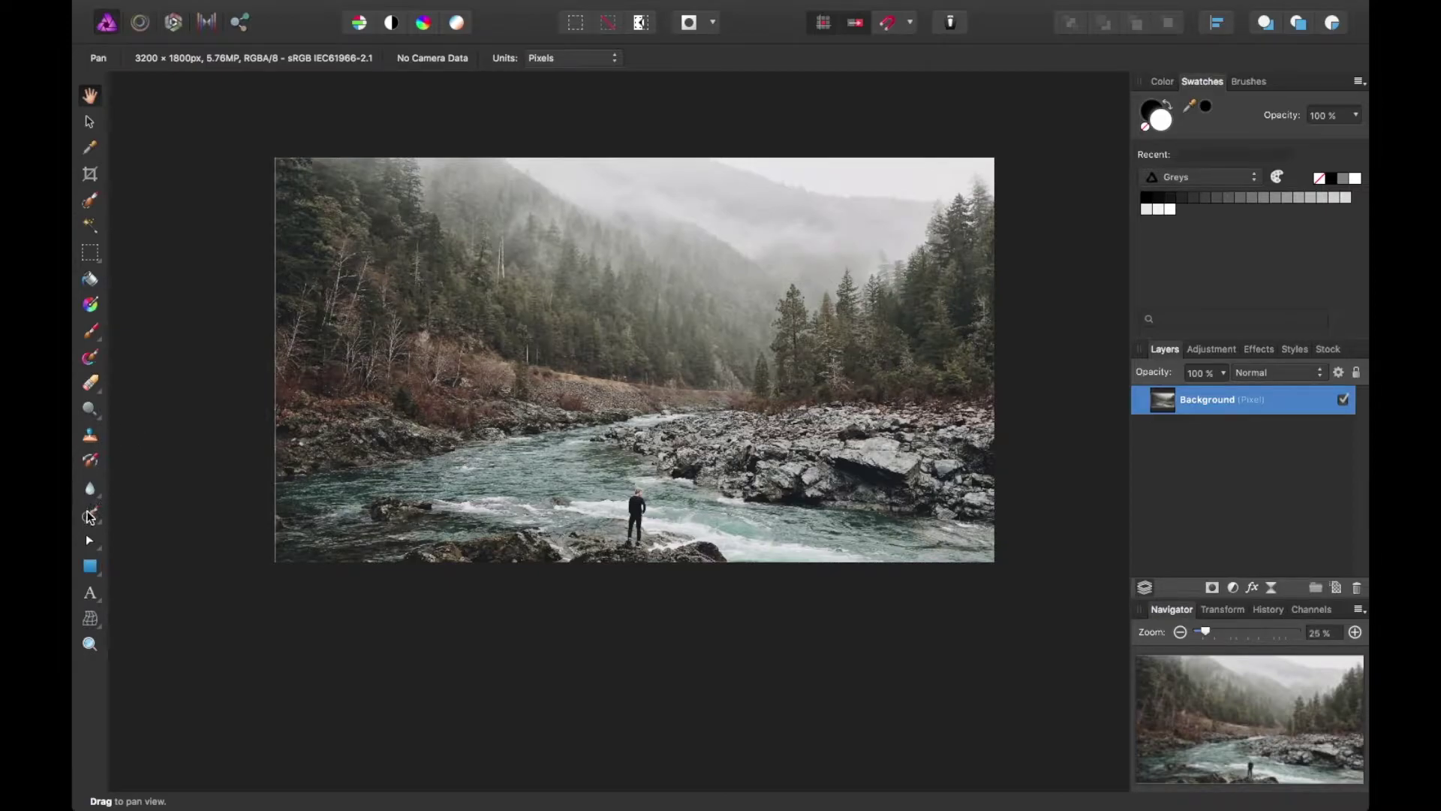
# Remove the man standing on the foreground rocks using the Inpainting Brush at a width of 97.3 px.
pyautogui.click(89, 518)
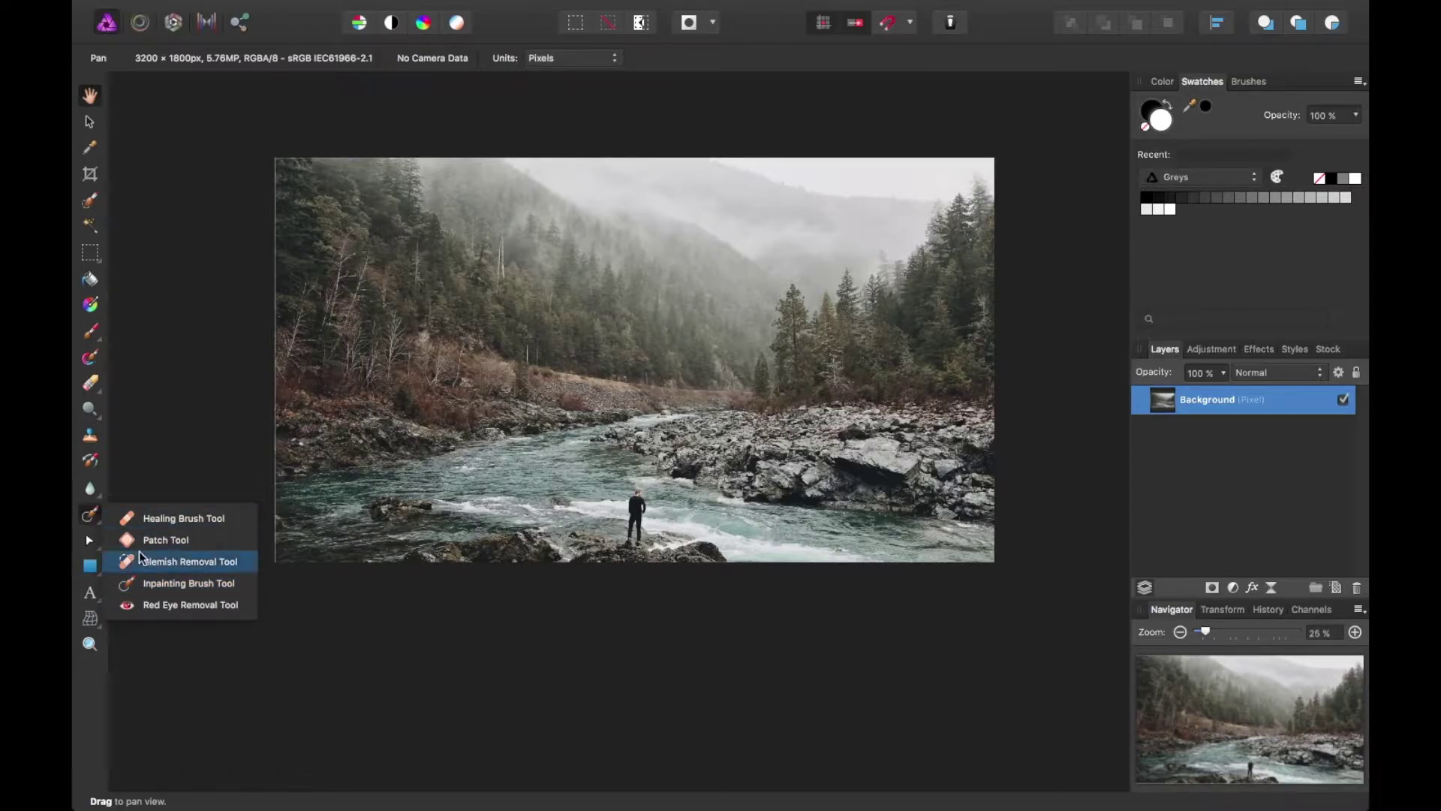
pyautogui.click(165, 583)
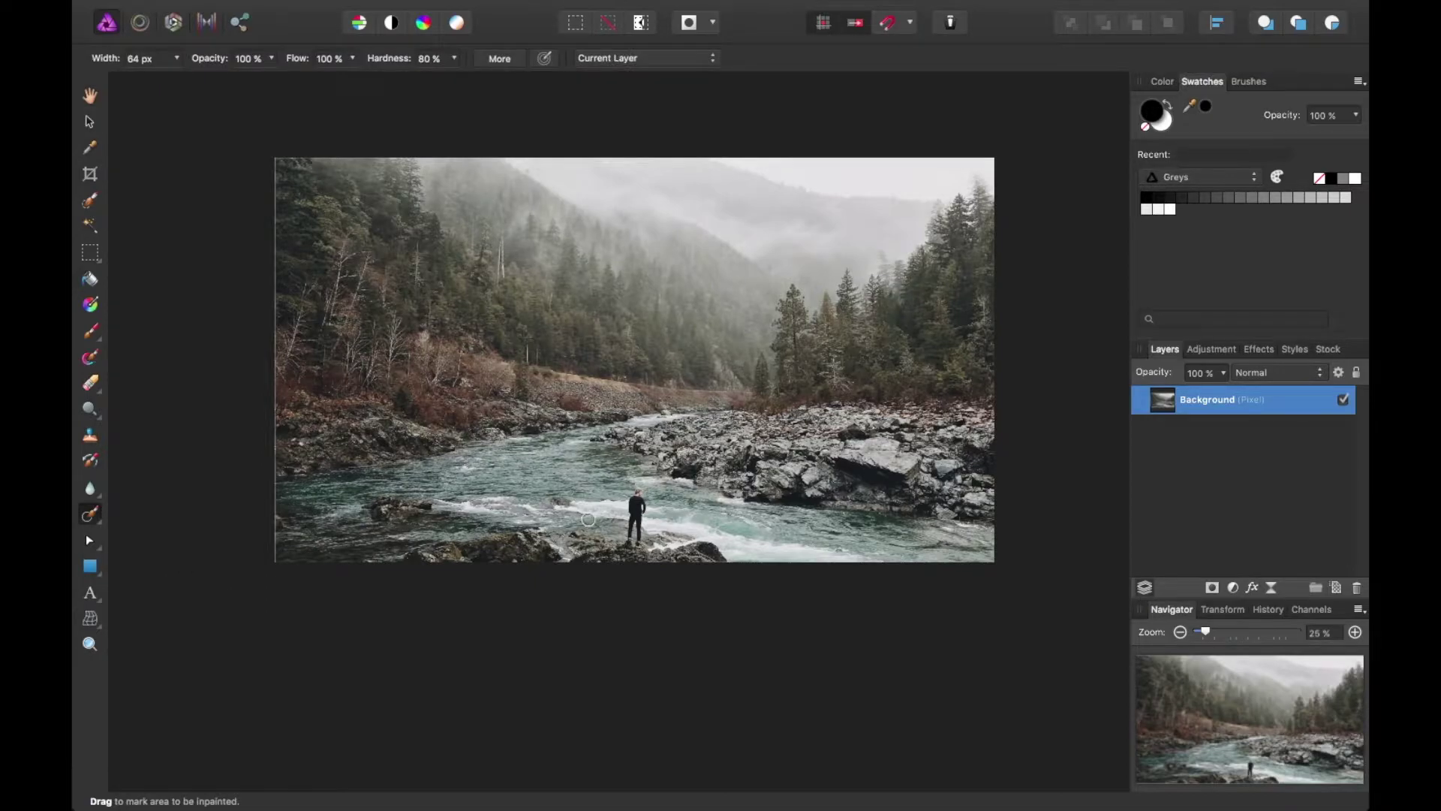
pyautogui.press('super+plus')
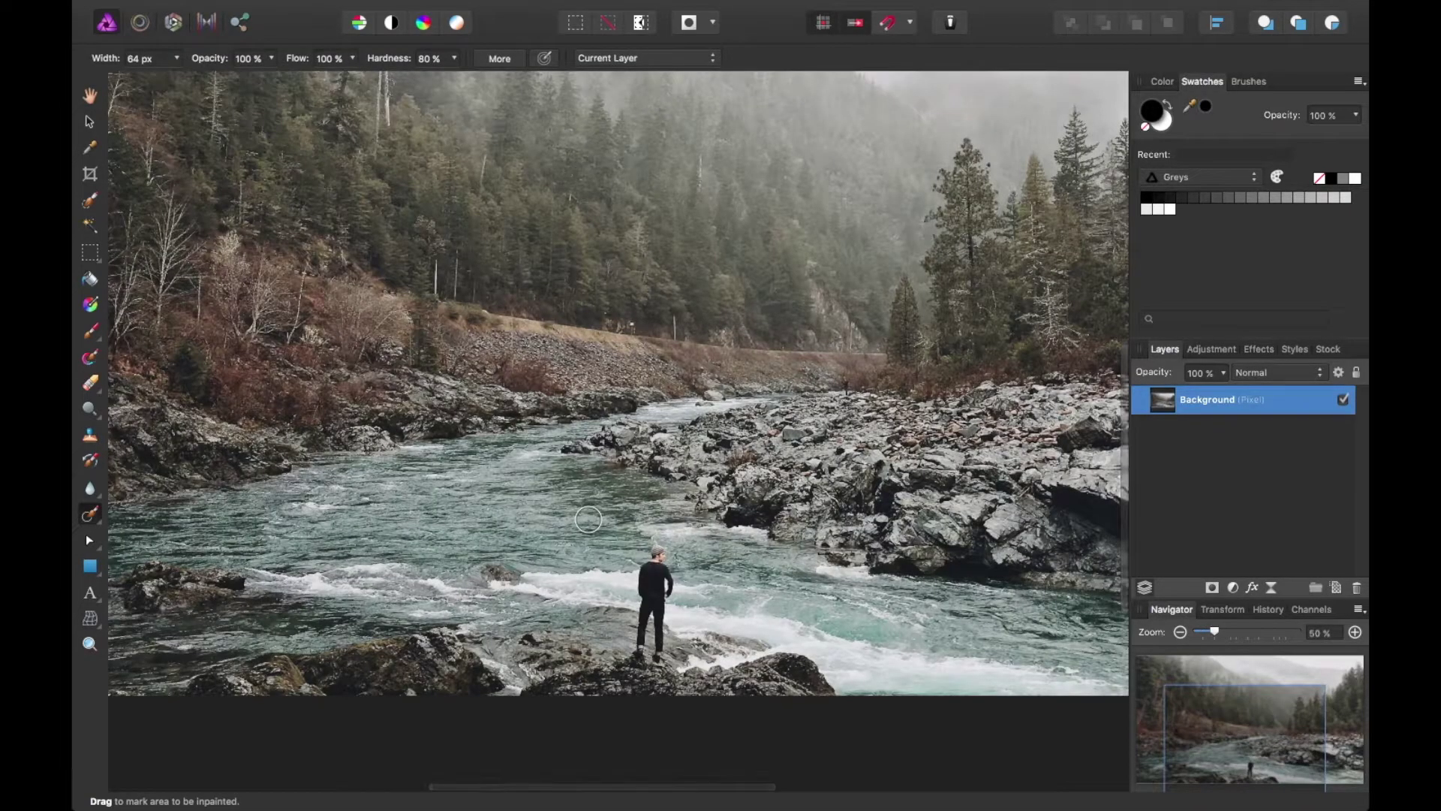
pyautogui.press(']')
pyautogui.press(']')
pyautogui.press(']')
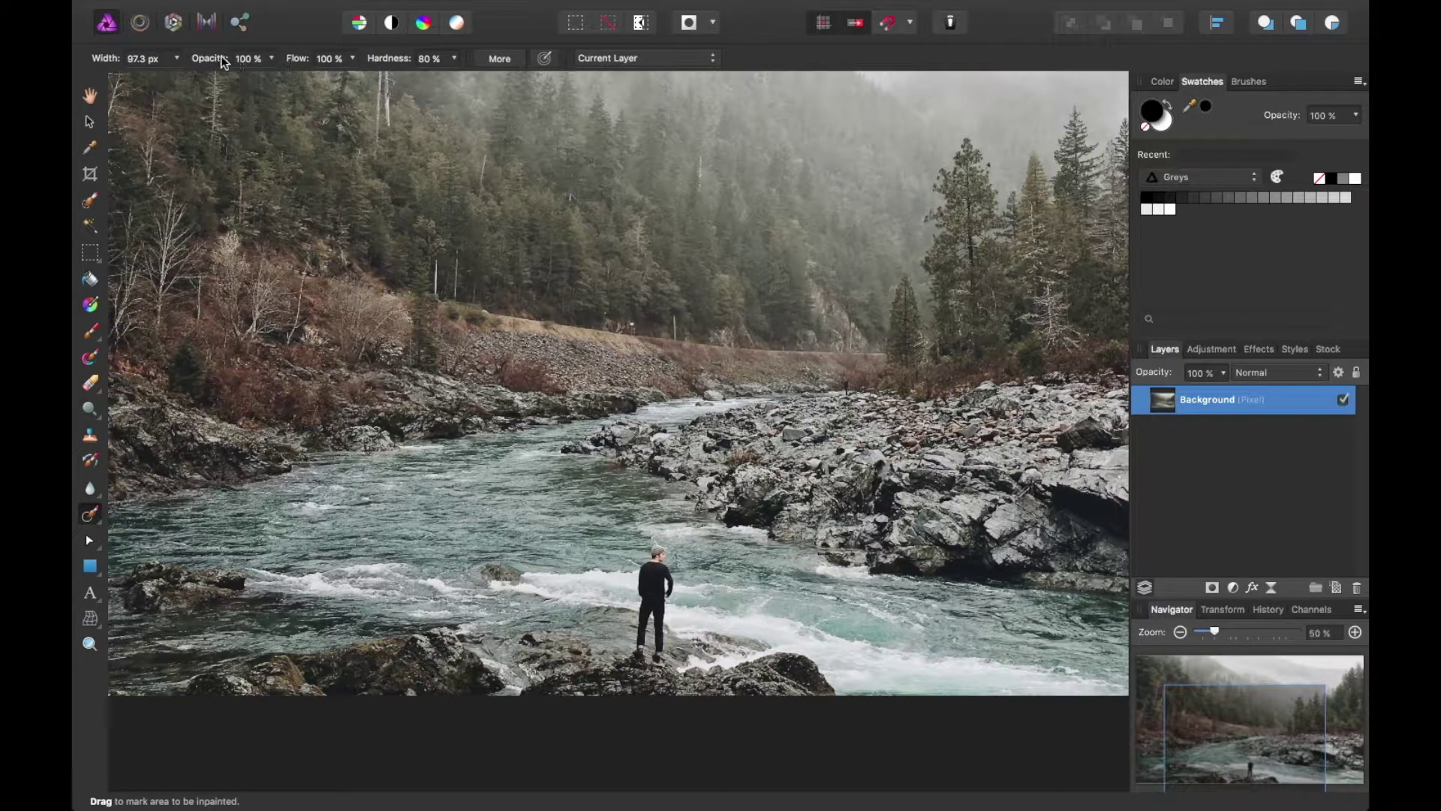
pyautogui.press('space')
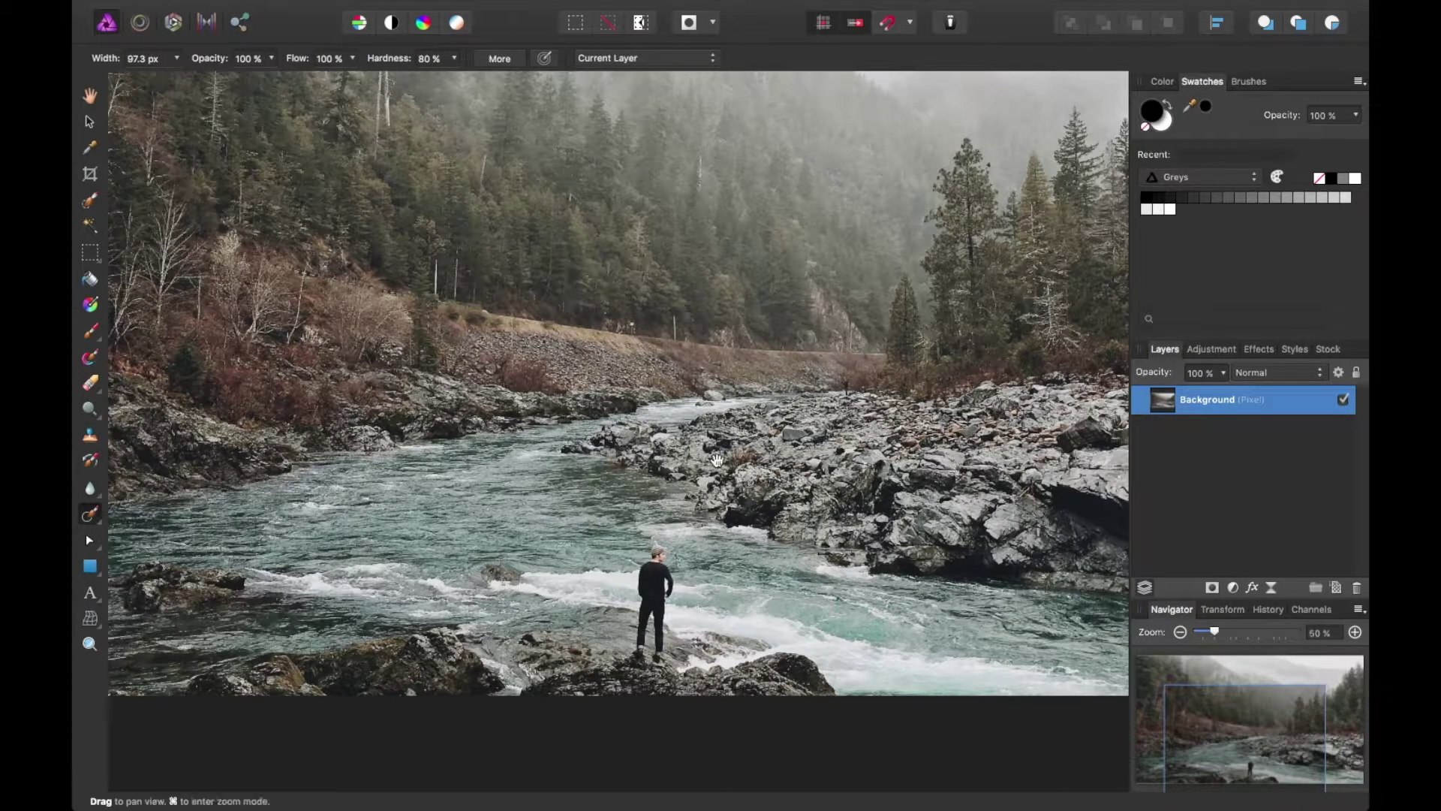
pyautogui.moveTo(717, 455); pyautogui.dragTo(677, 359)
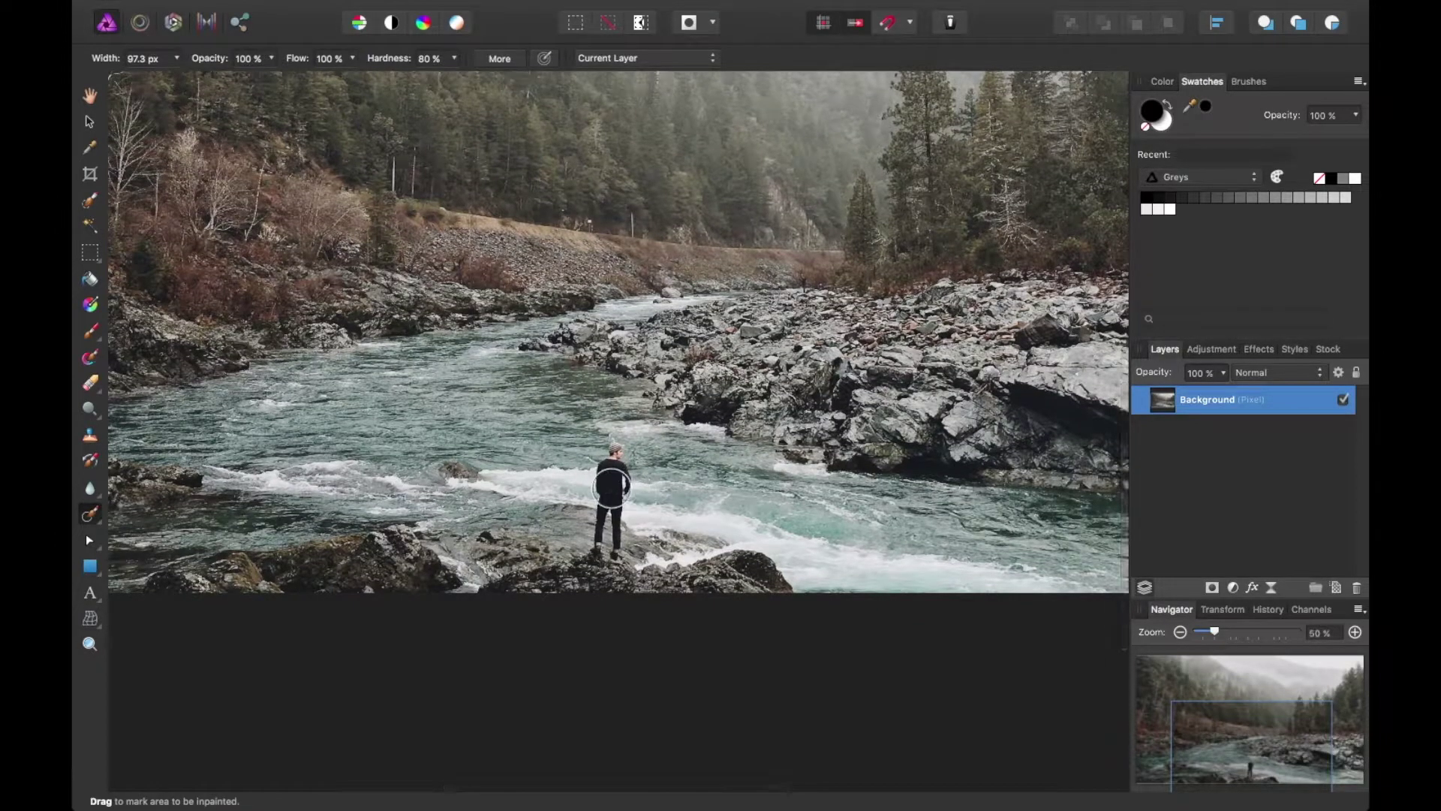
pyautogui.moveTo(614, 478); pyautogui.dragTo(605, 542)
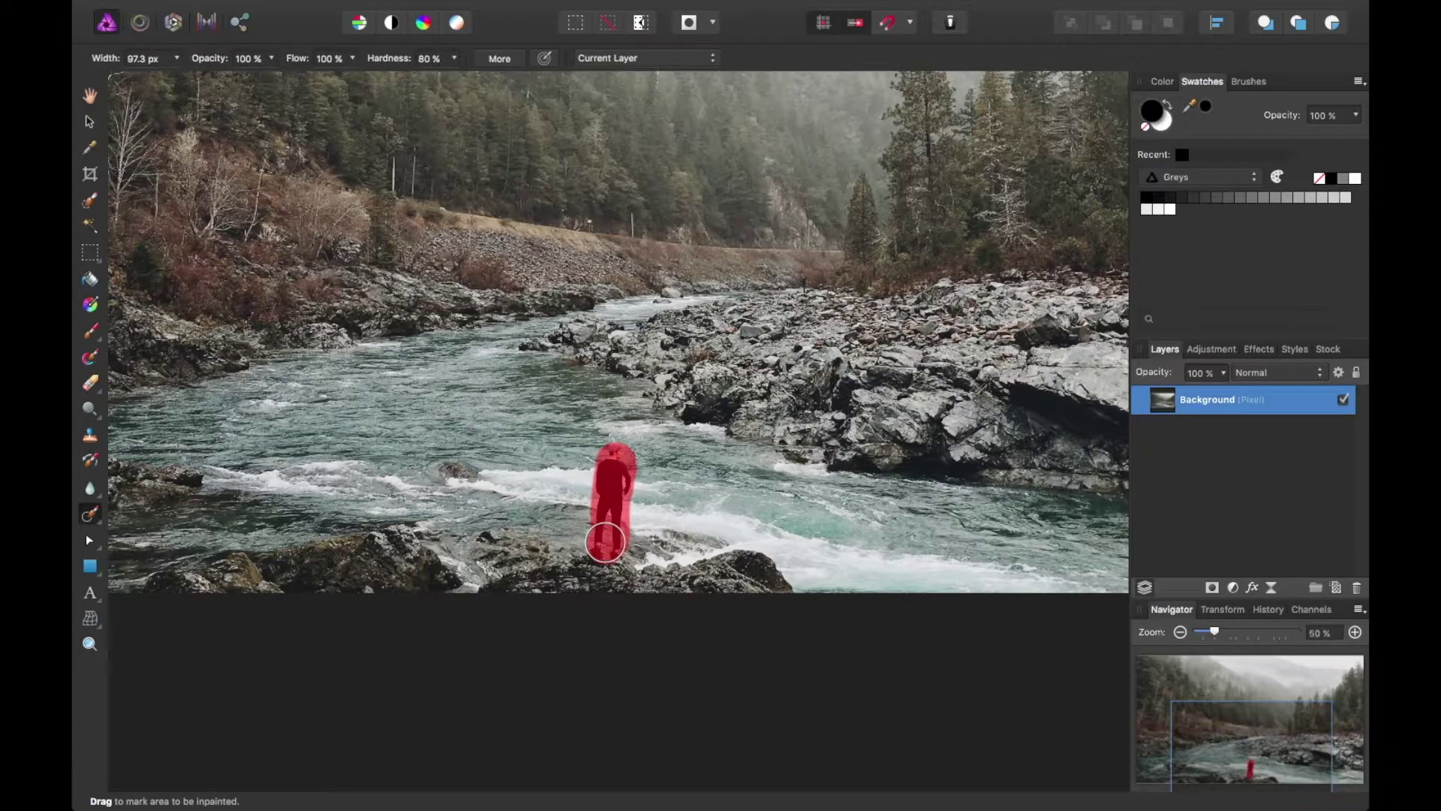
pyautogui.moveTo(605, 542); pyautogui.dragTo(605, 543)
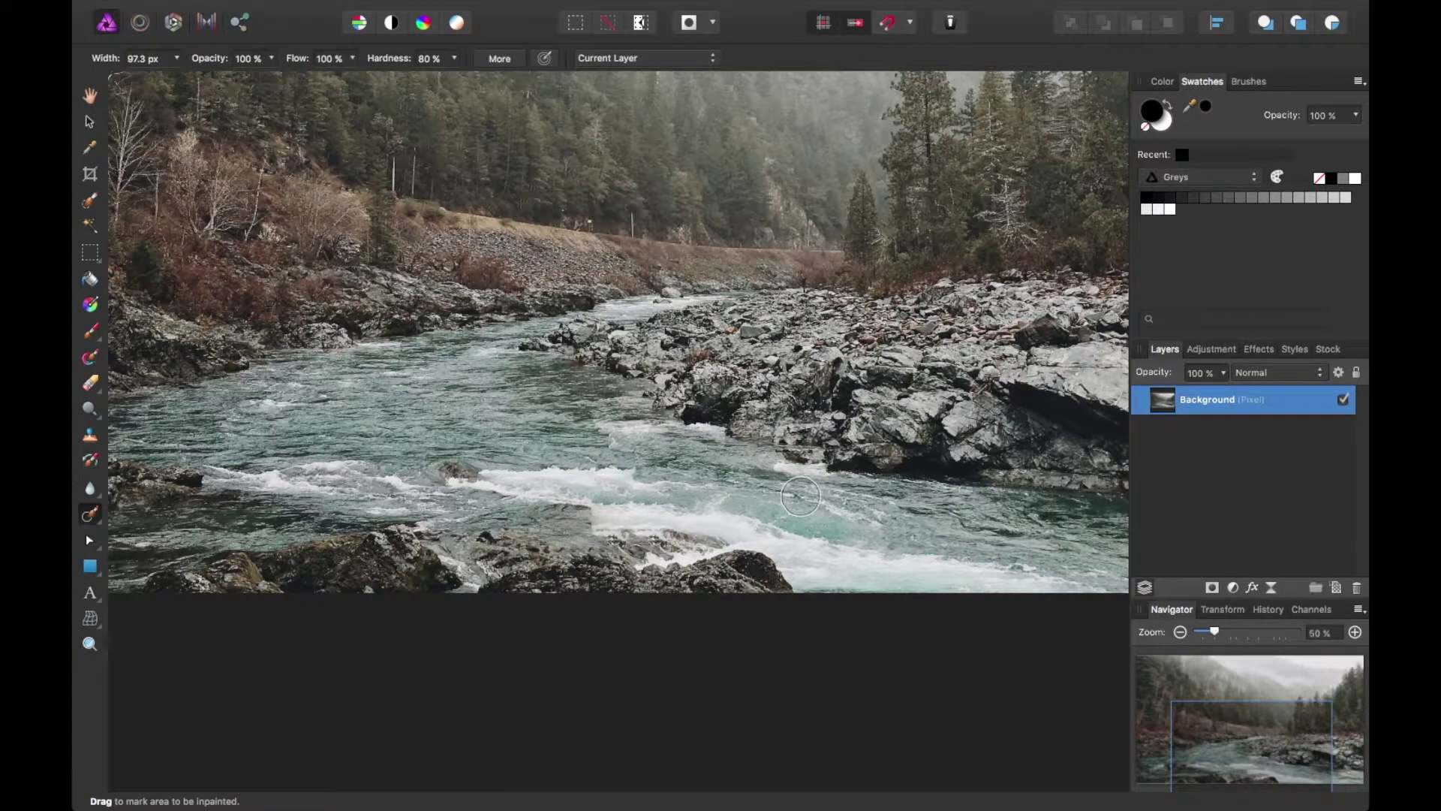
# Clone nearby water over the hard vertical foam edge where the man stood, using the Clone Brush at 2% hardness.
pyautogui.scroll(3, 787, 497)
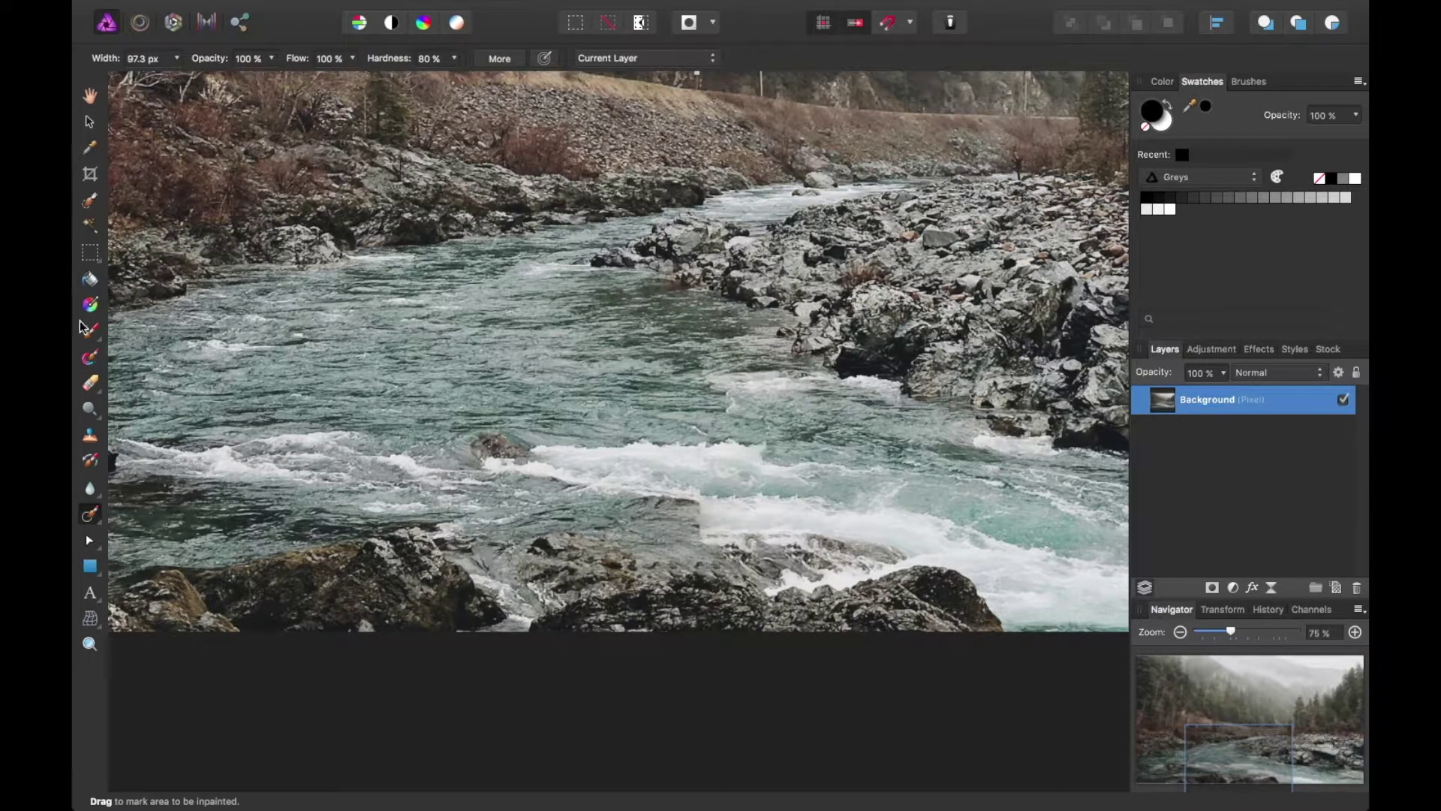
pyautogui.click(88, 512)
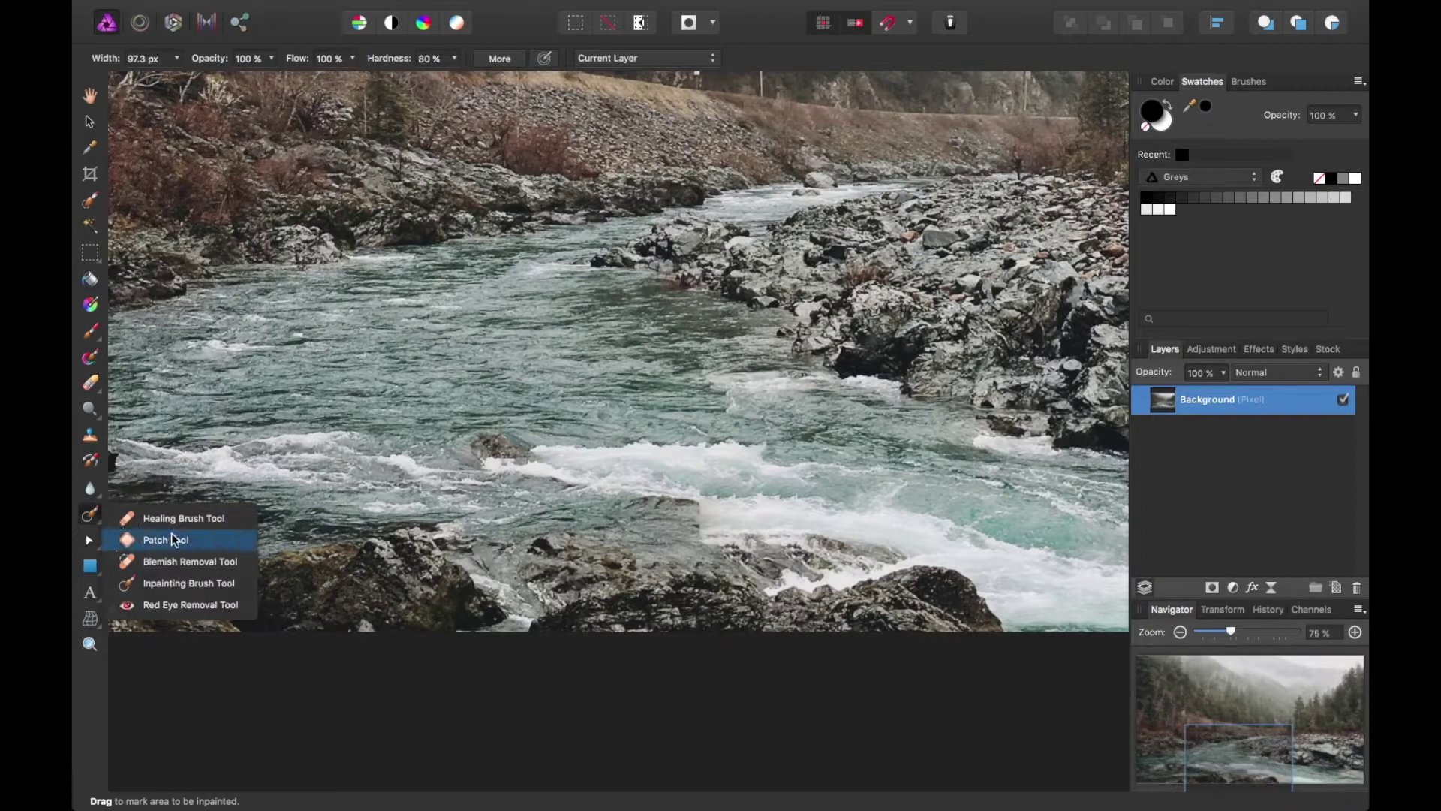
pyautogui.click(91, 444)
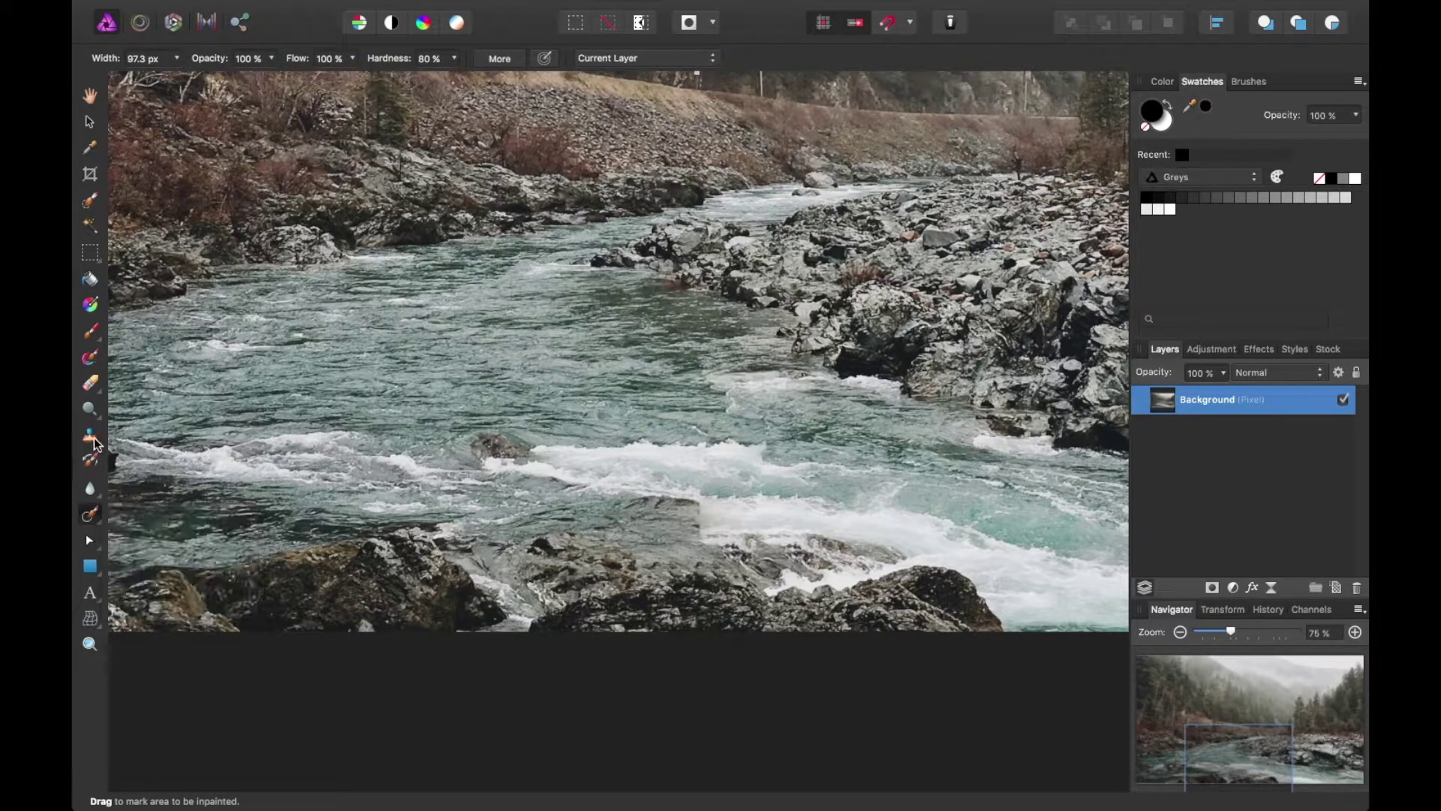
pyautogui.click(90, 437)
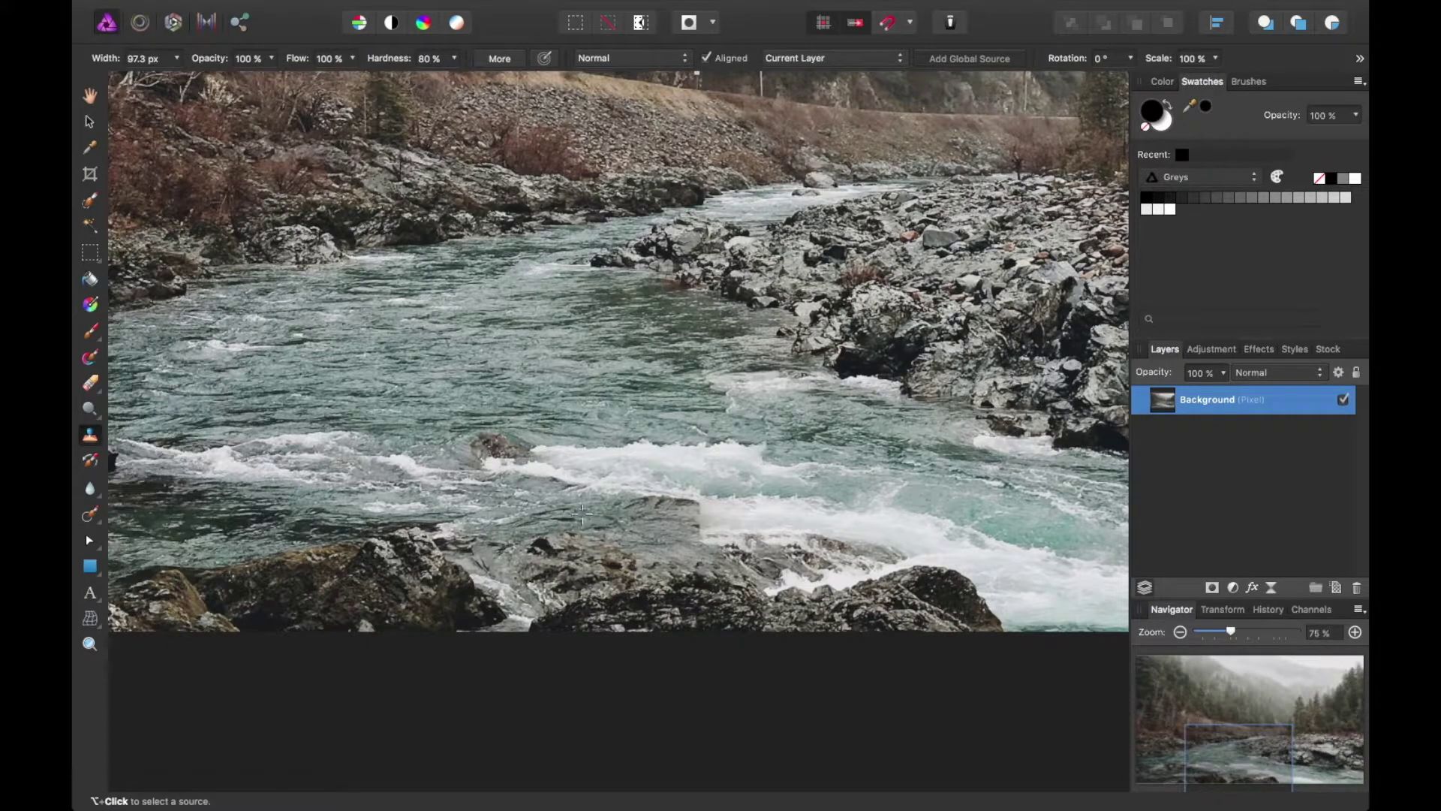
pyautogui.keyDown('alt'); pyautogui.click(583, 514); pyautogui.keyUp('alt')
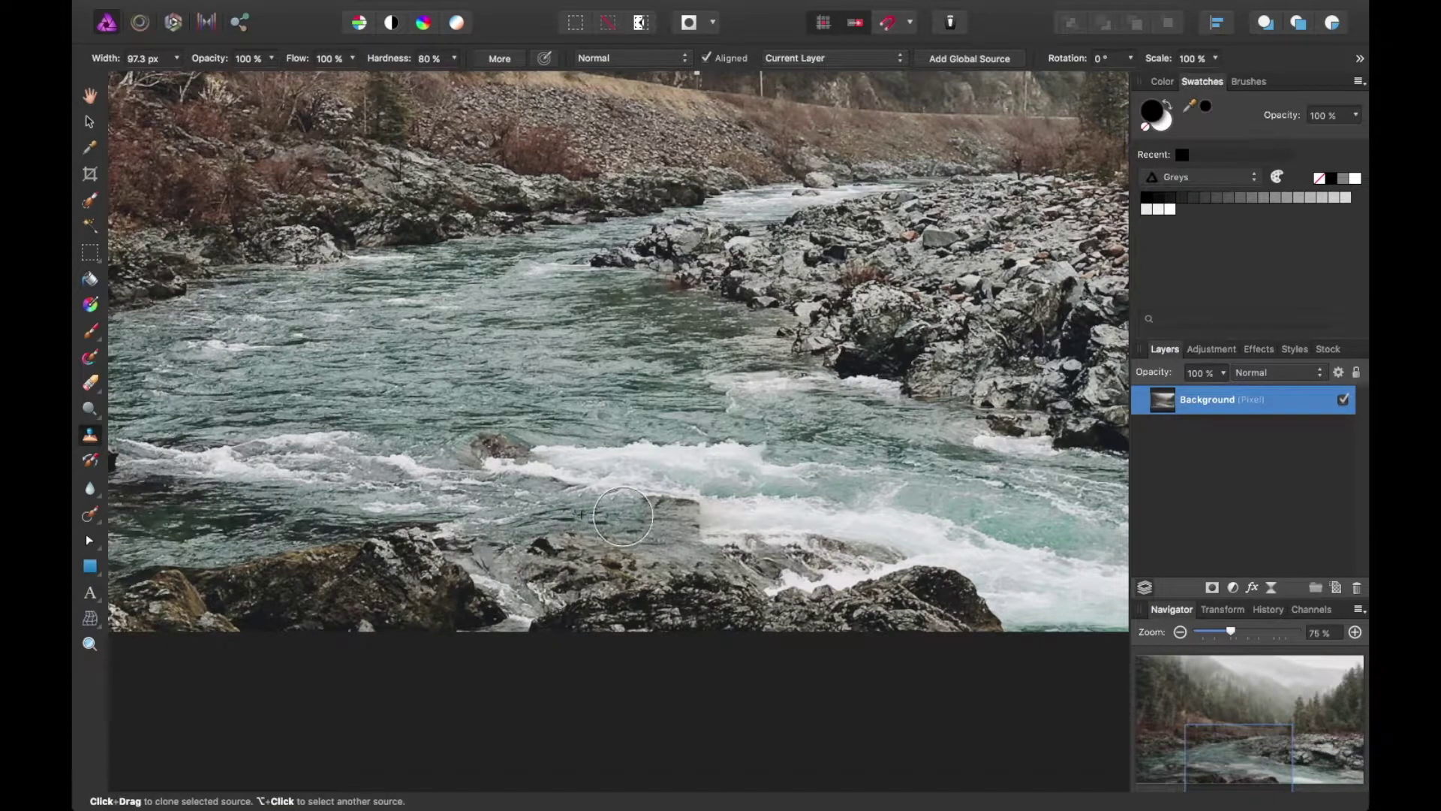
pyautogui.moveTo(677, 519); pyautogui.dragTo(680, 521)
pyautogui.moveTo(388, 58); pyautogui.dragTo(322, 58)
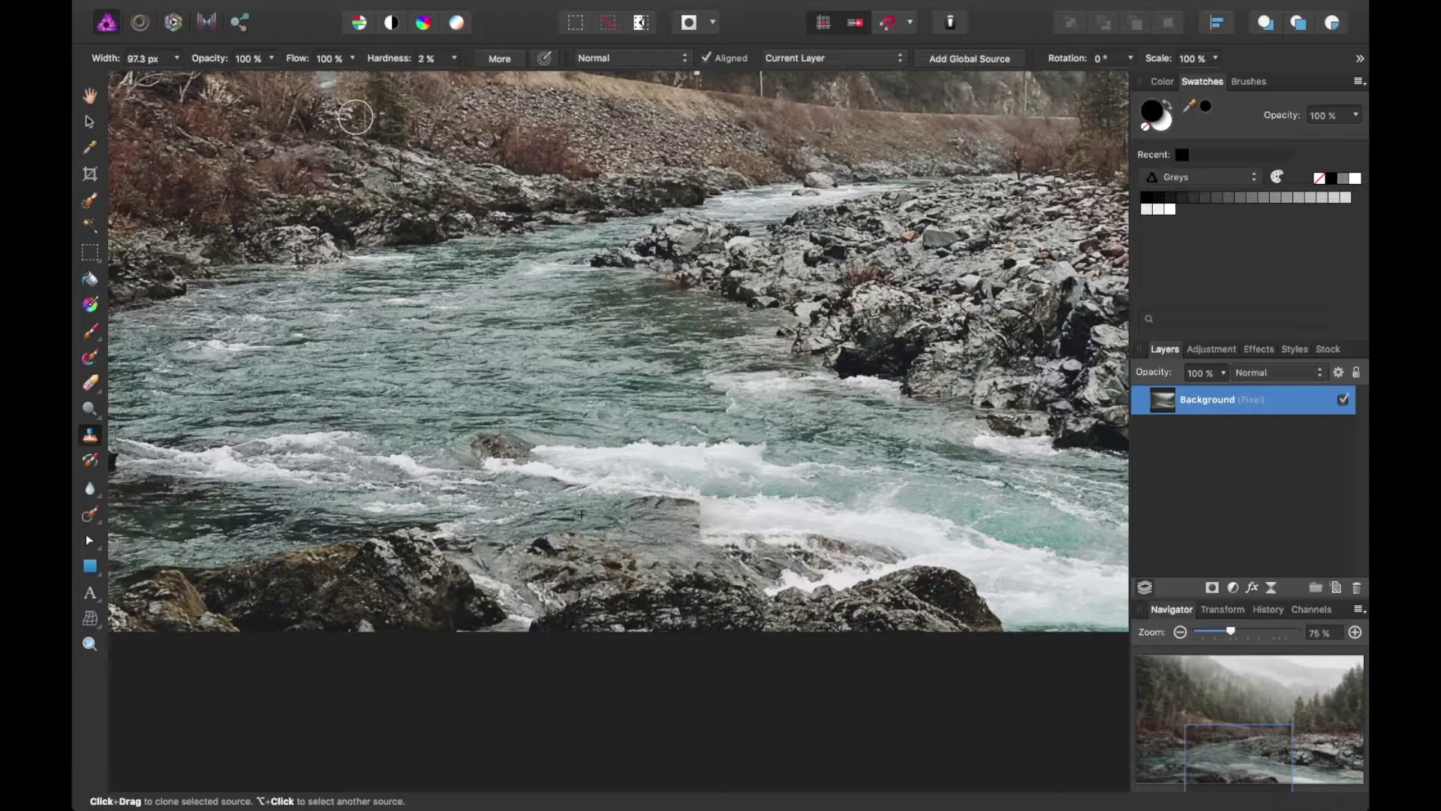
pyautogui.moveTo(695, 526)
pyautogui.mouseDown()
pyautogui.moveTo(707, 515)
pyautogui.moveTo(674, 526)
pyautogui.moveTo(714, 533)
pyautogui.moveTo(662, 528)
pyautogui.mouseUp()
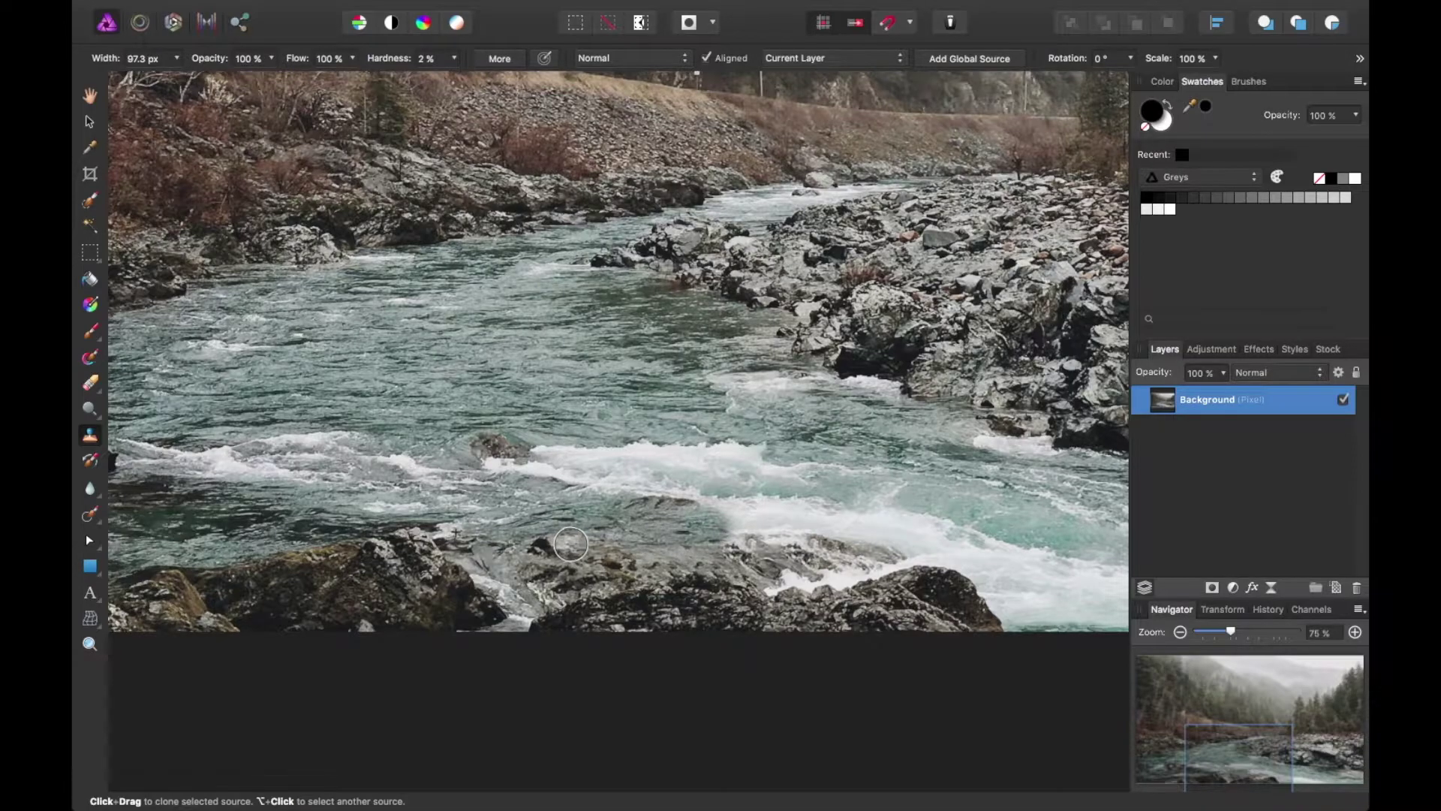
pyautogui.press('v')
# Remove the small sign and the white pole beside it along the embankment road, using the Inpainting Brush at a width of 31.2 px.
pyautogui.scroll(3, 737, 529)
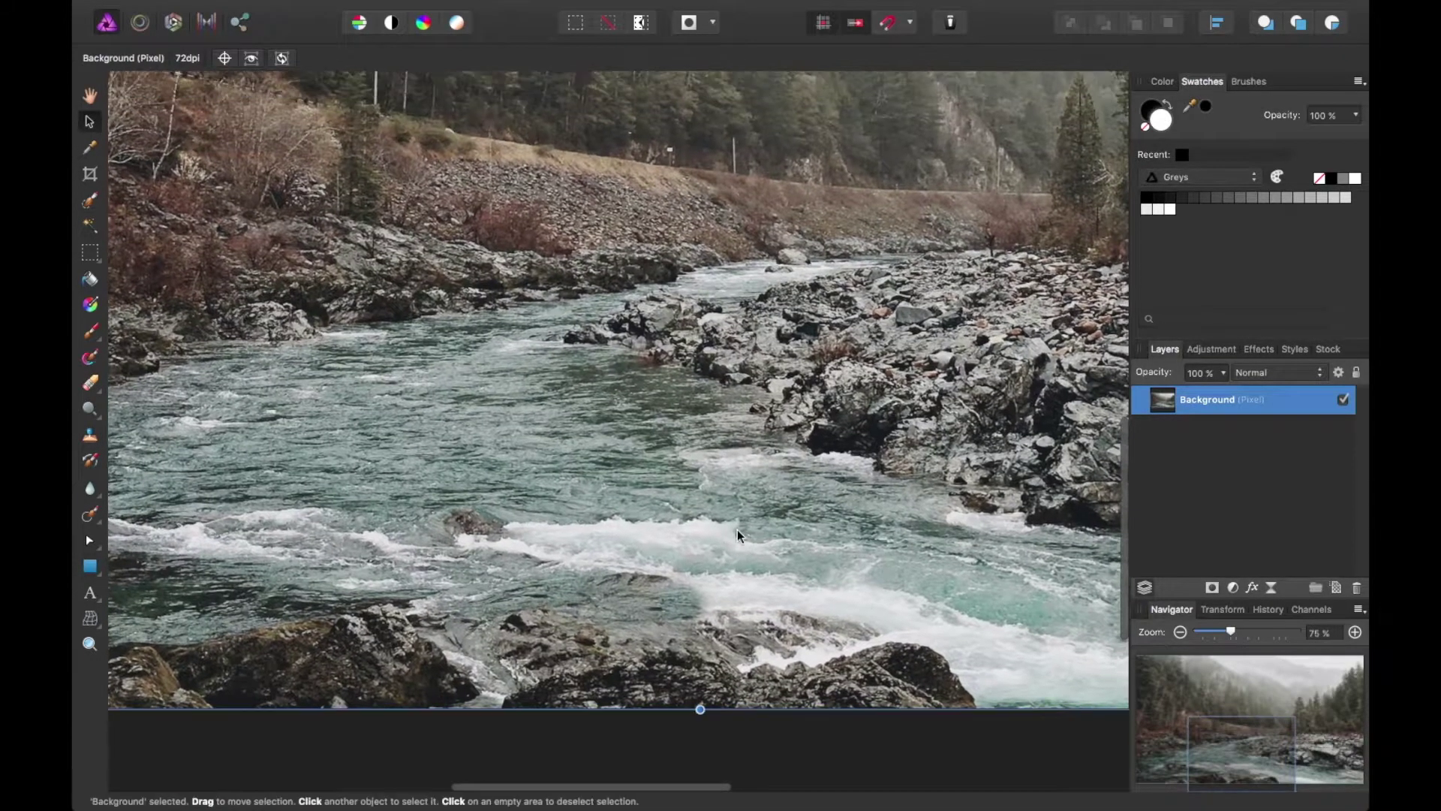
pyautogui.scroll(-2, 737, 529)
pyautogui.scroll(-2, 906, 400)
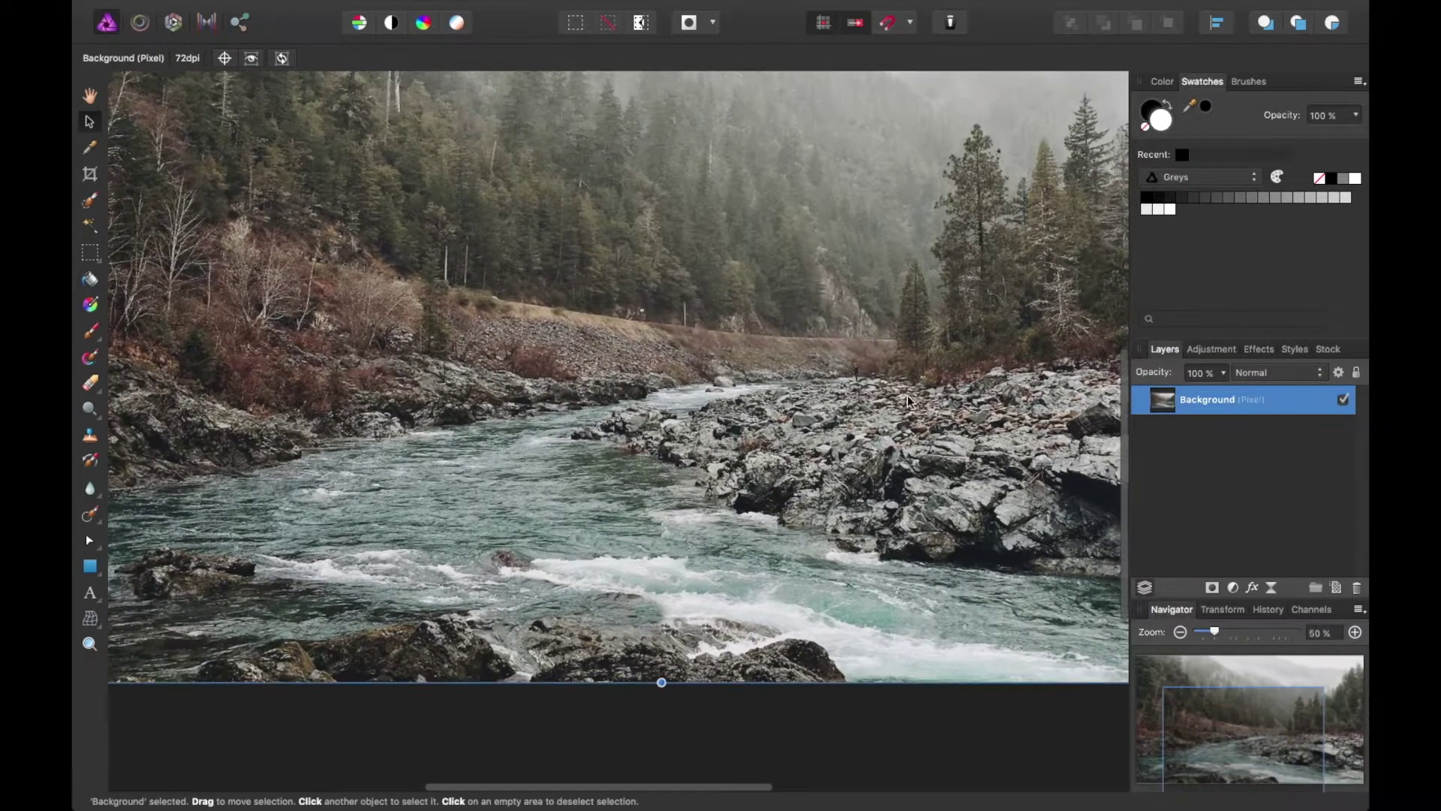
pyautogui.scroll(4, 882, 381)
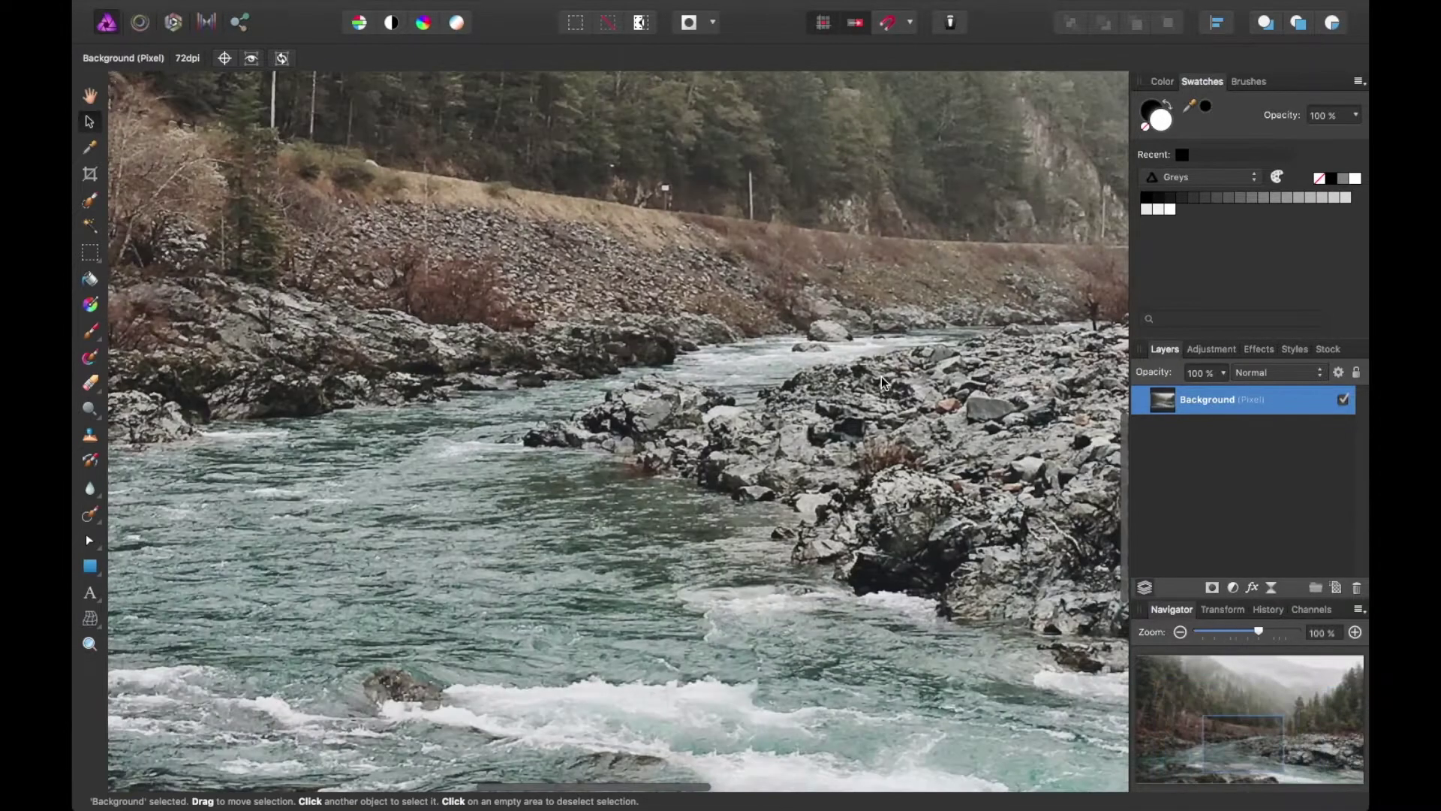
pyautogui.moveTo(852, 385); pyautogui.dragTo(523, 490)
pyautogui.moveTo(512, 409); pyautogui.dragTo(597, 474)
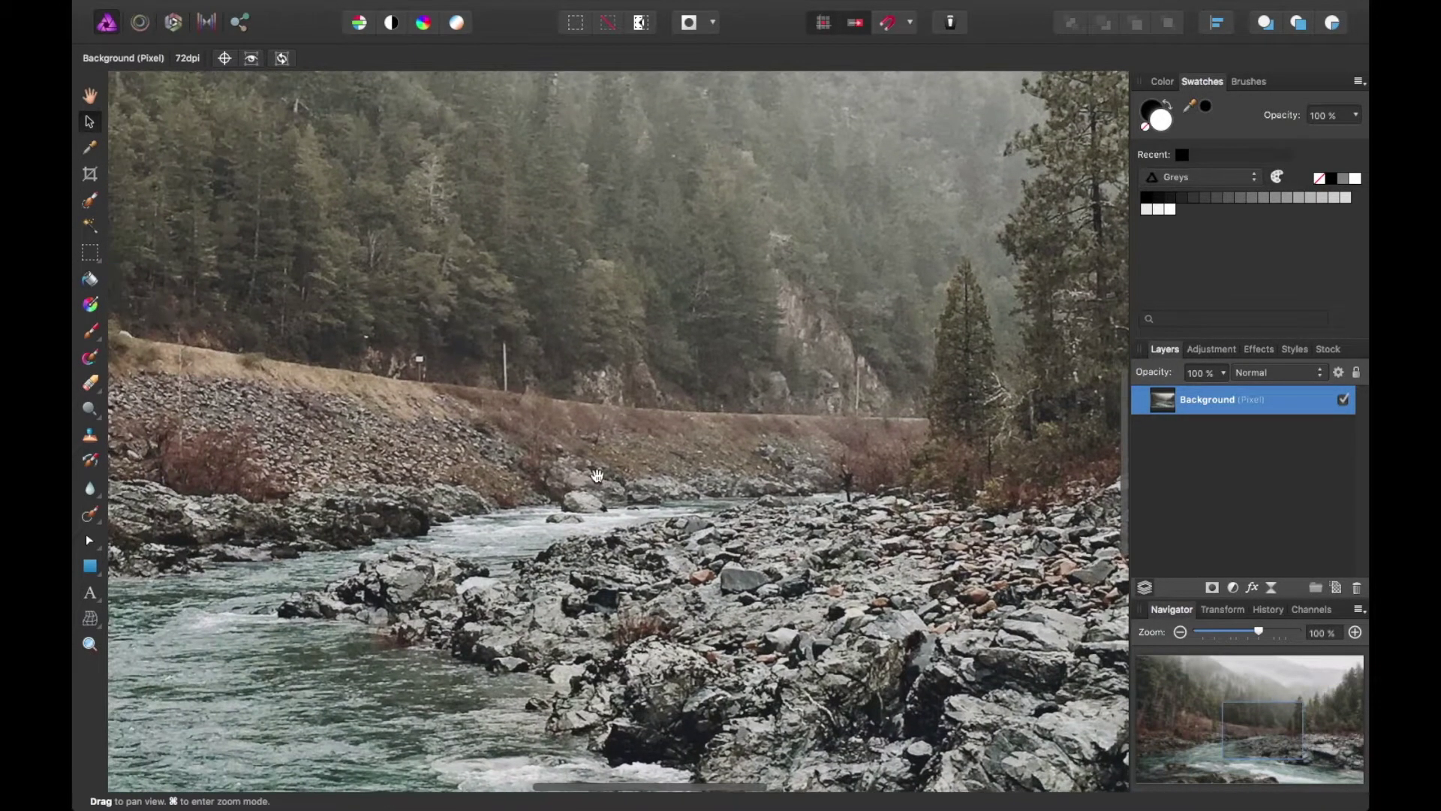
pyautogui.hscroll(-3, 421, 379)
pyautogui.scroll(1, 421, 379)
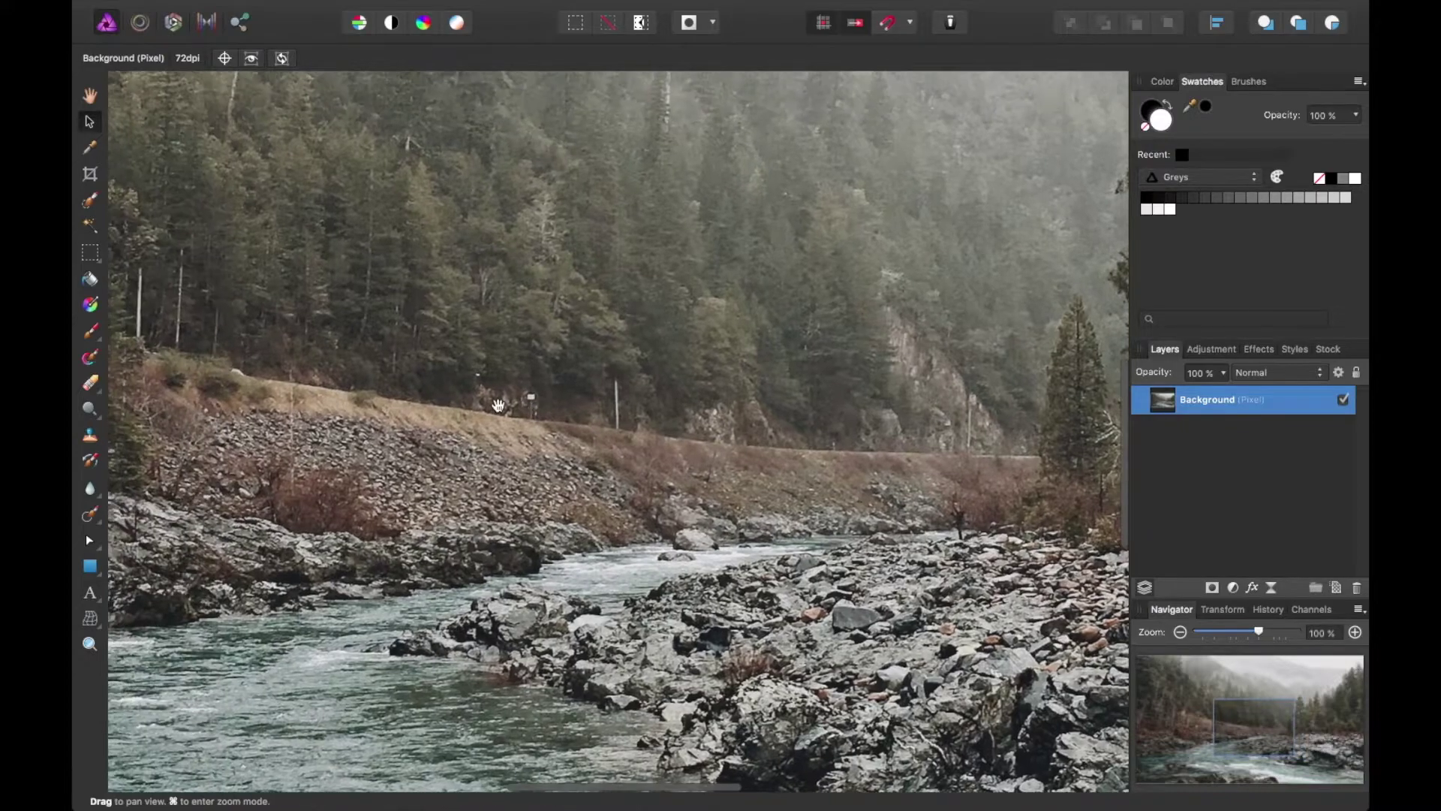
pyautogui.click(90, 513)
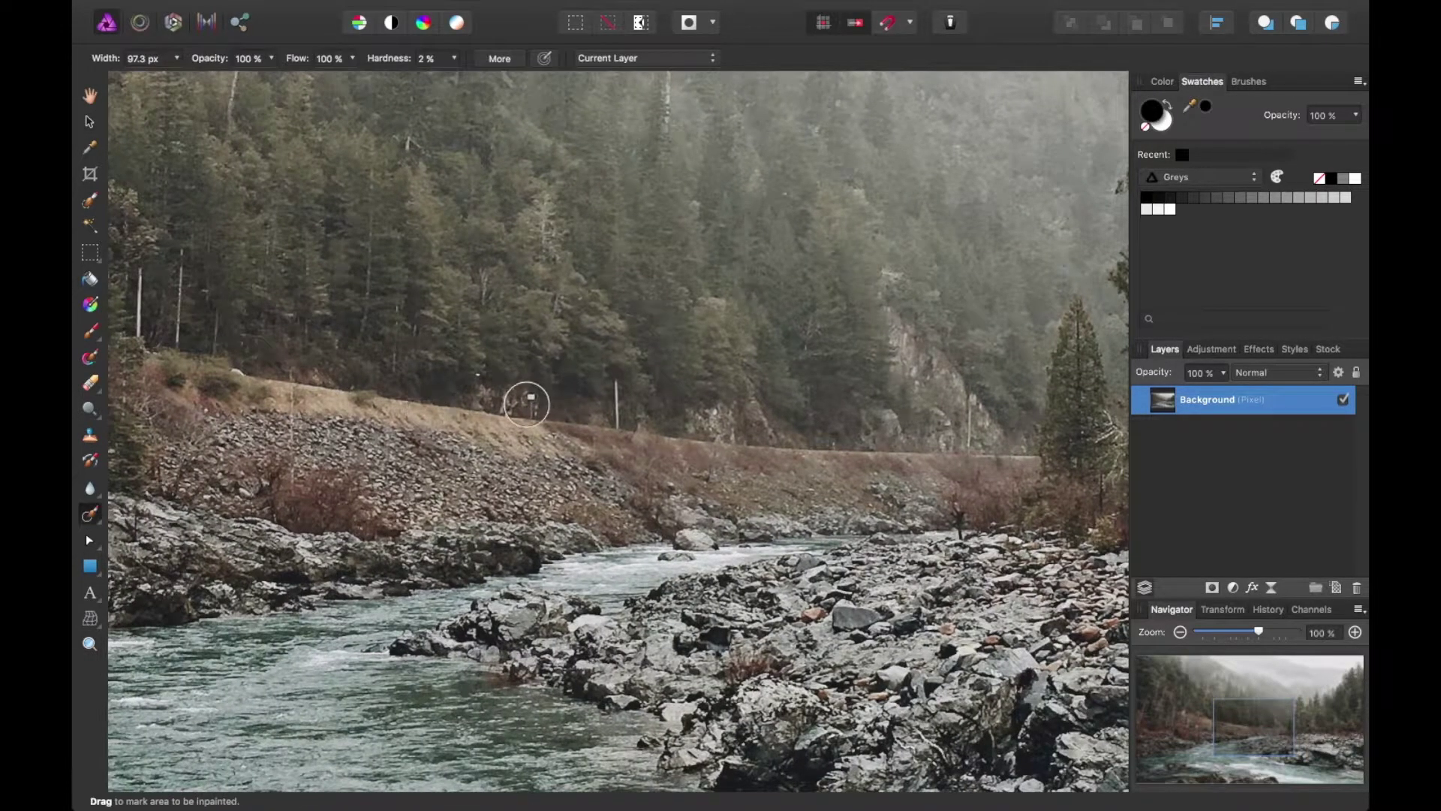
pyautogui.press('[')
pyautogui.press('[')
pyautogui.press('[')
pyautogui.press('[')
pyautogui.press('[')
pyautogui.click(531, 399)
pyautogui.moveTo(614, 384); pyautogui.dragTo(612, 403)
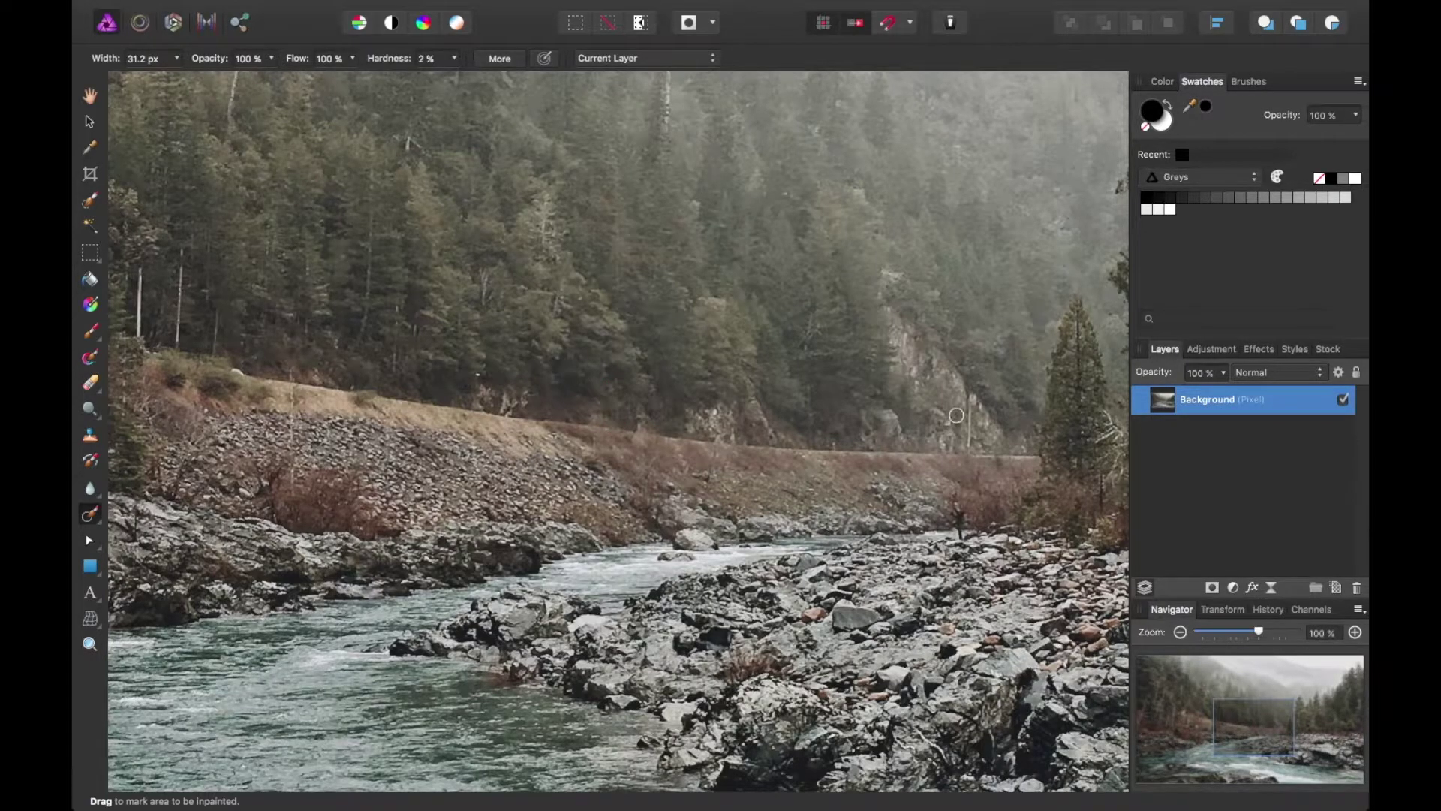
# Inpaint over the pole below the cliff, the leftmost roadside pole and the dark post where the stony bank meets the far river bend.
pyautogui.moveTo(969, 405); pyautogui.dragTo(969, 446)
pyautogui.moveTo(173, 289)
pyautogui.mouseDown()
pyautogui.moveTo(493, 320)
pyautogui.moveTo(447, 348)
pyautogui.mouseUp()
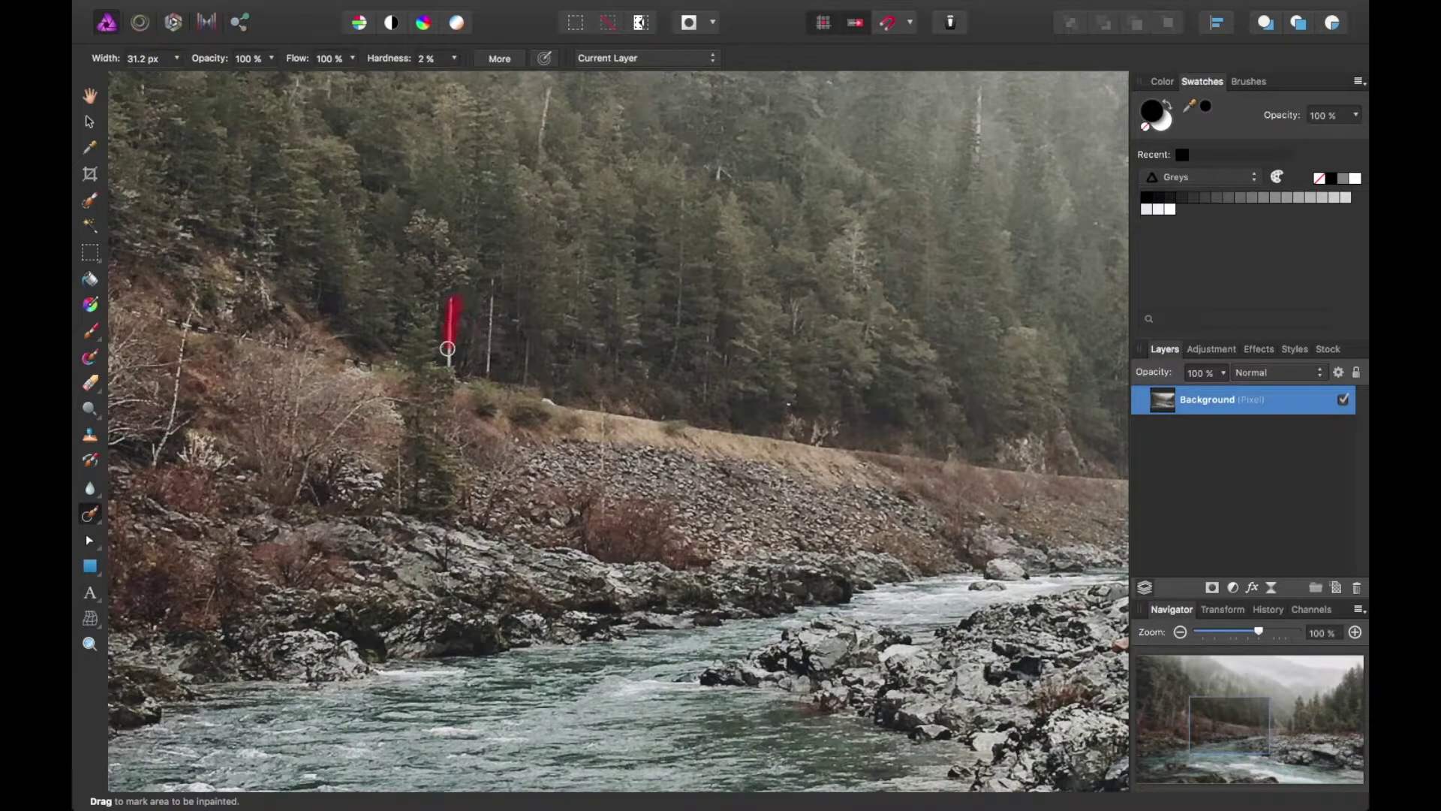
pyautogui.press('space')
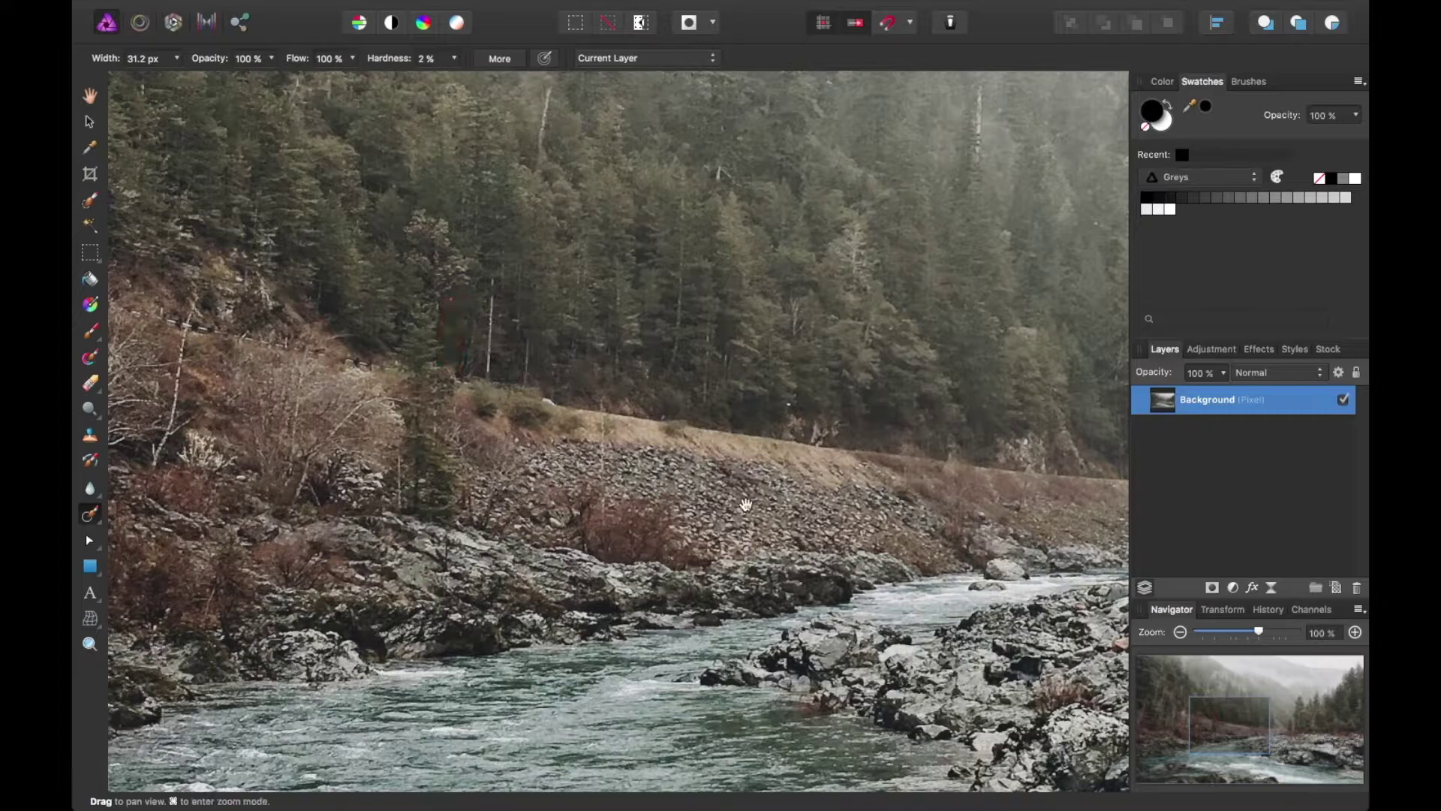
pyautogui.moveTo(721, 504); pyautogui.dragTo(456, 276)
pyautogui.moveTo(560, 343); pyautogui.dragTo(426, 320)
pyautogui.hscroll(5, 426, 320)
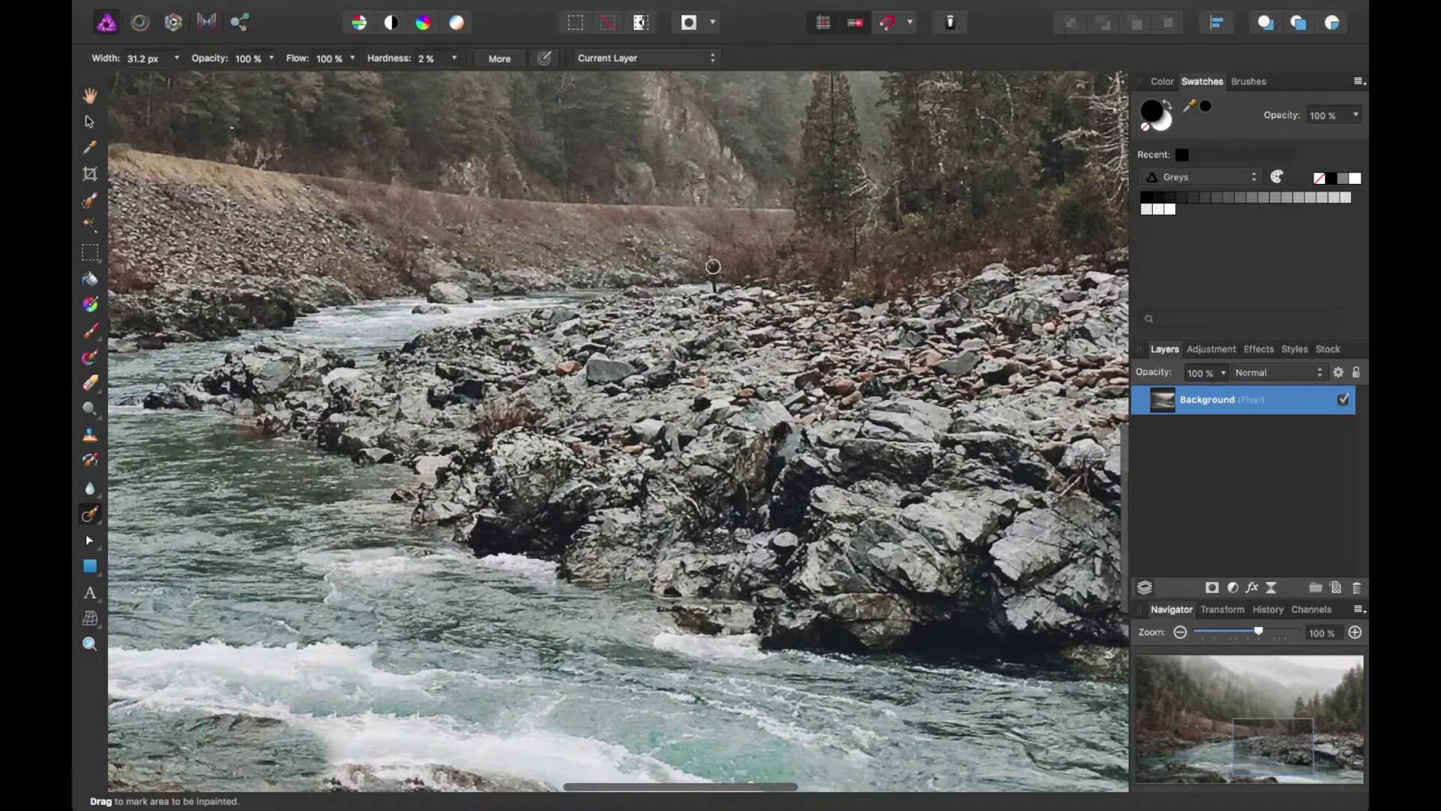
pyautogui.moveTo(712, 257); pyautogui.dragTo(709, 269)
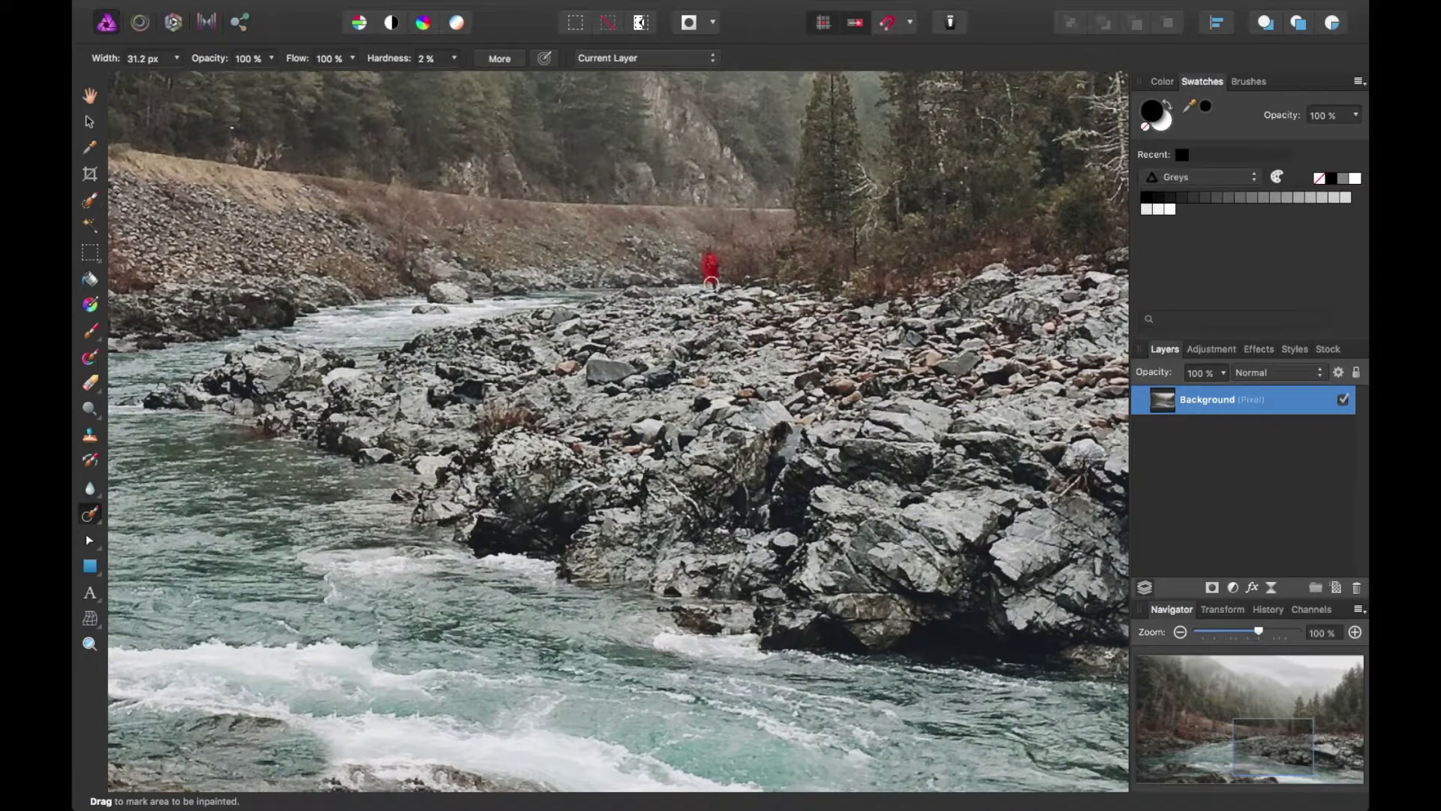
# Inpaint the small spot beside the tall pine's crown, and check the stony bank and foreground river for further distractions.
pyautogui.scroll(-6, 779, 384)
pyautogui.hscroll(10, 779, 384)
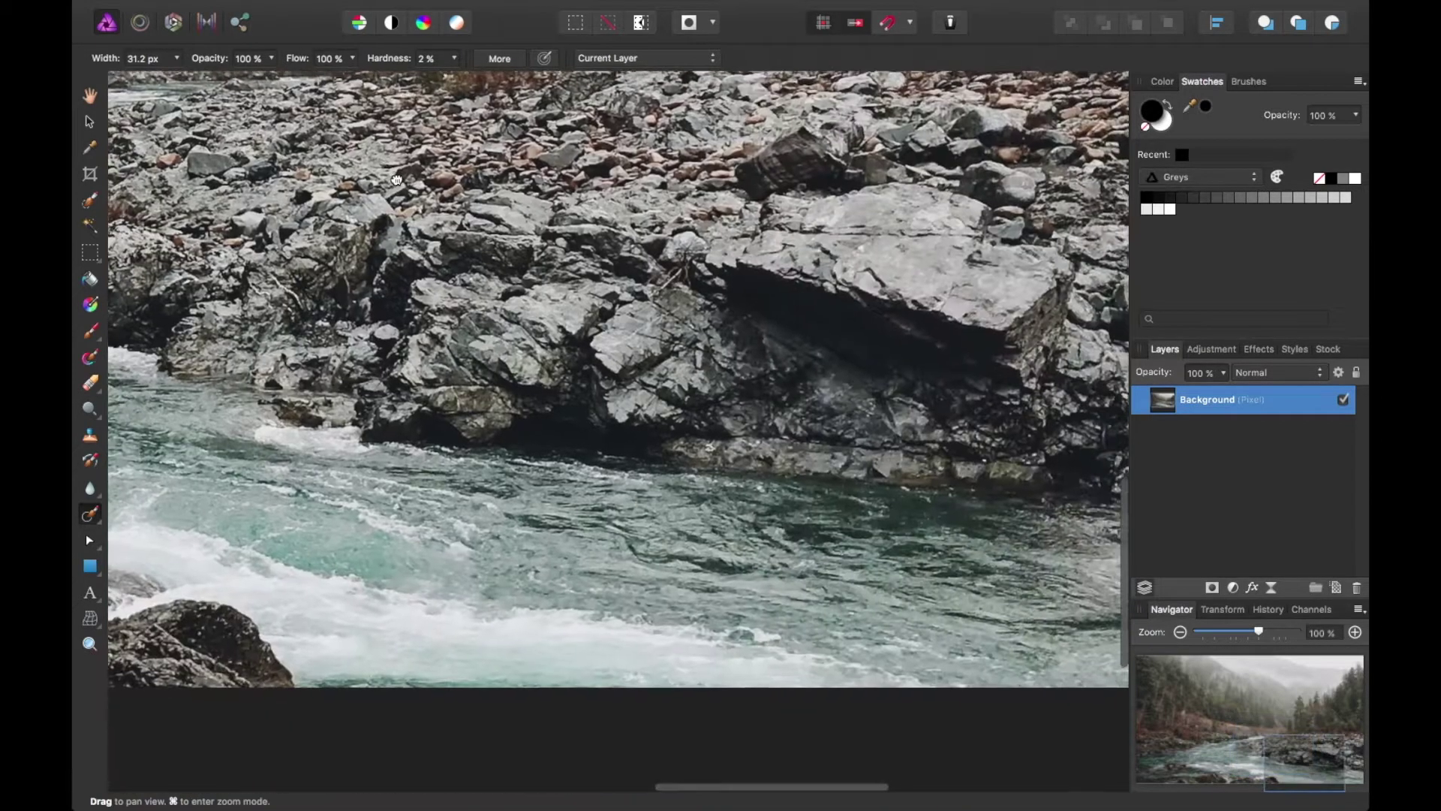
pyautogui.scroll(8, 468, 287)
pyautogui.scroll(8, 467, 286)
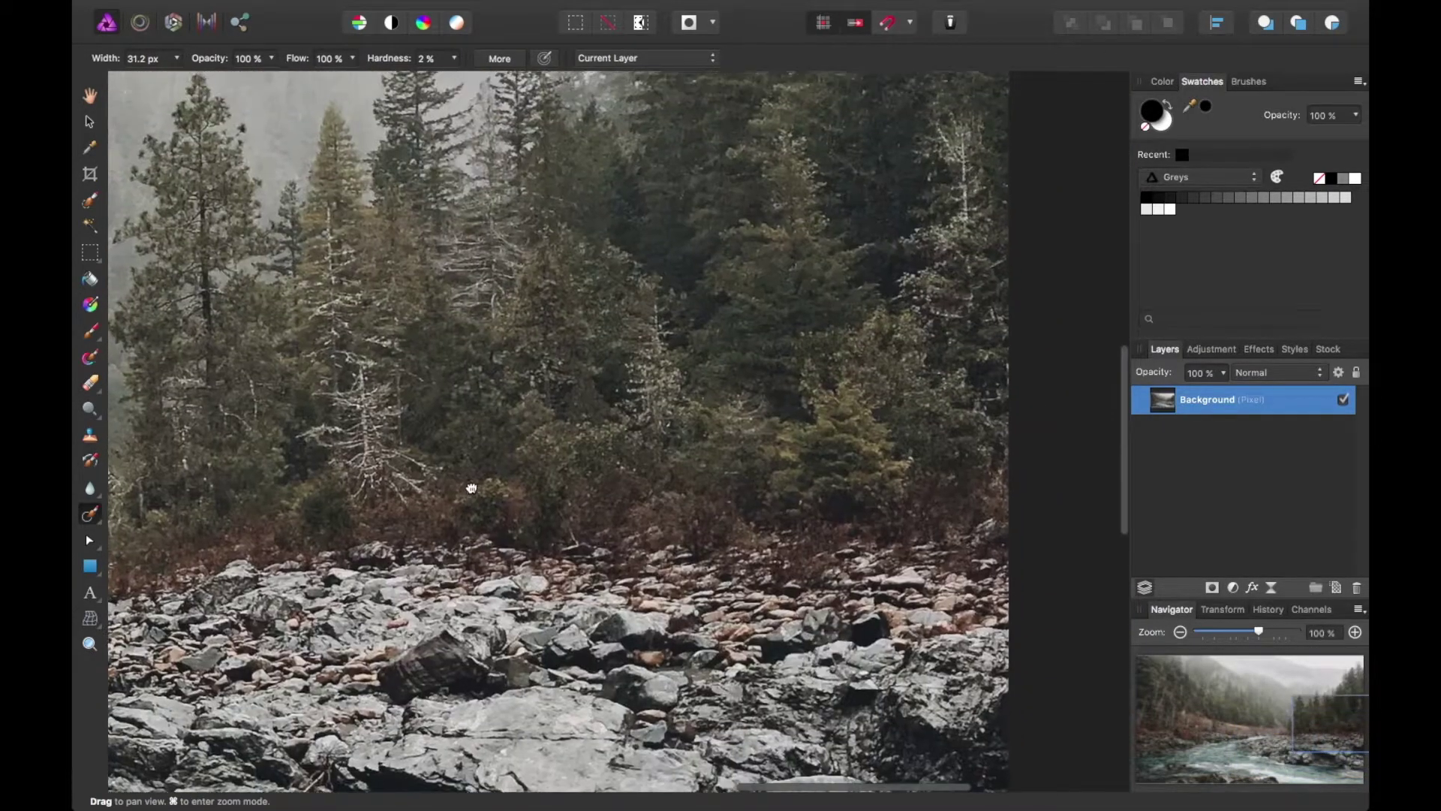
pyautogui.hscroll(-5, 468, 286)
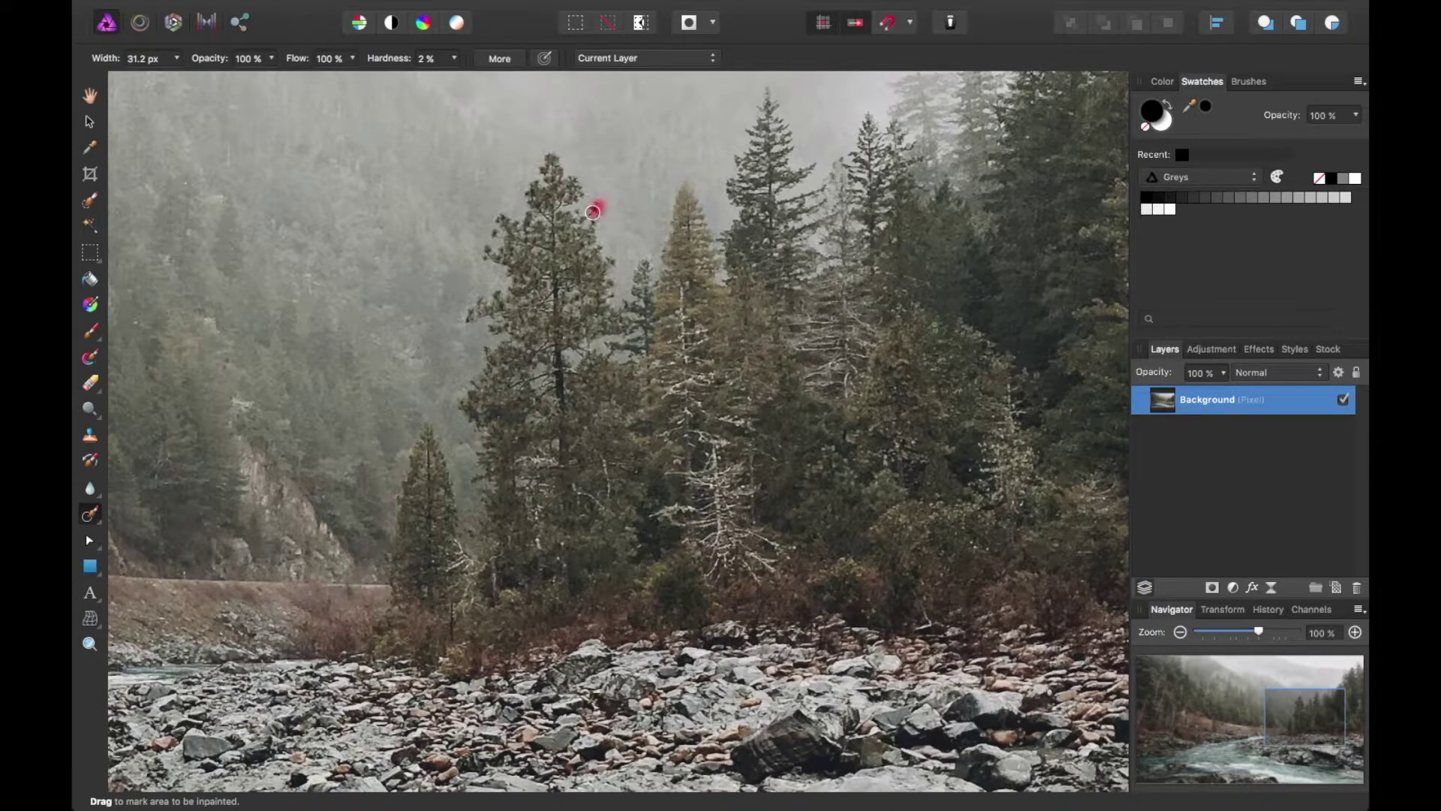
pyautogui.press('space')
pyautogui.moveTo(450, 309); pyautogui.dragTo(691, 262)
pyautogui.moveTo(563, 353); pyautogui.dragTo(767, 217)
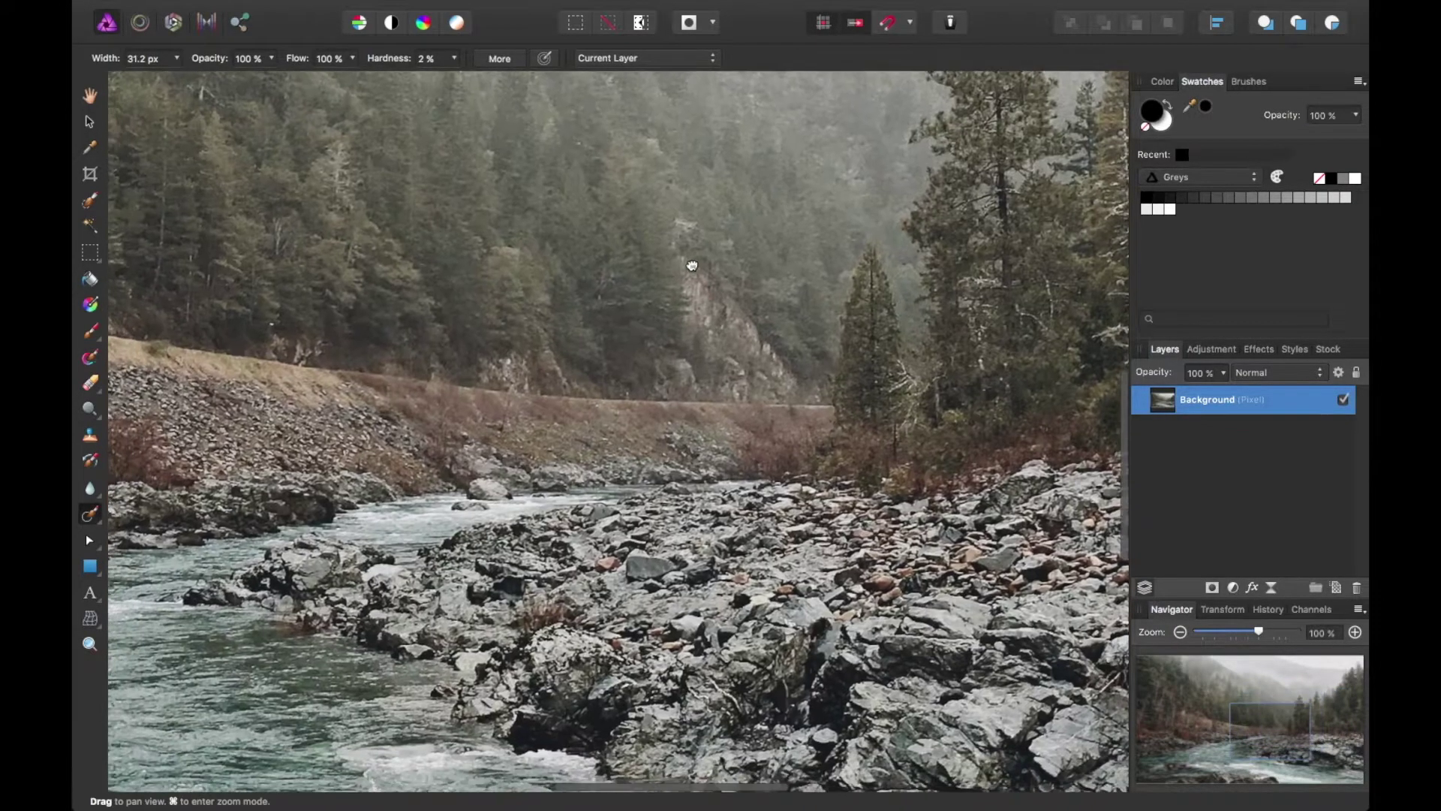
pyautogui.scroll(-6, 692, 265)
pyautogui.hscroll(-9, 692, 265)
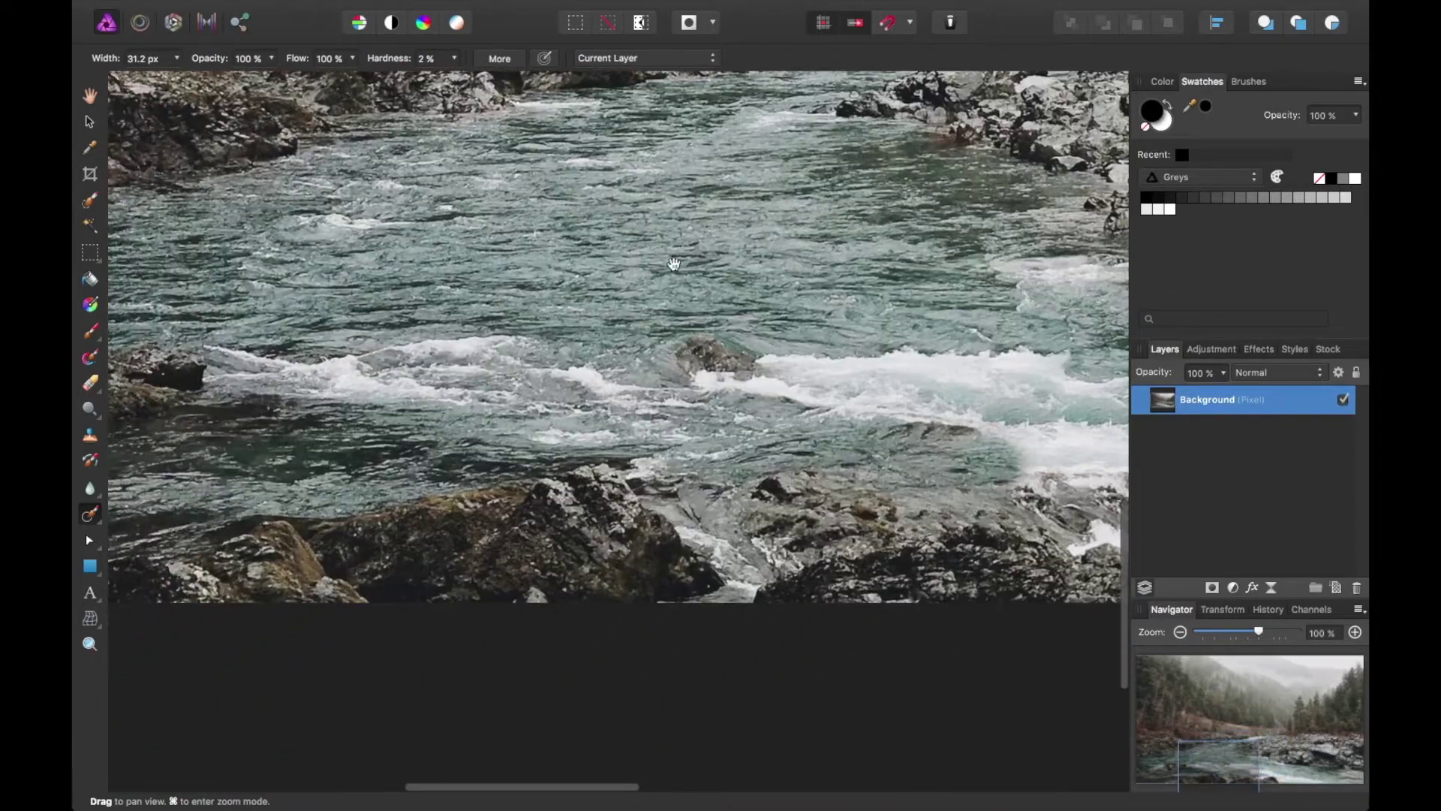
# Inpaint the small spot where the misty forested ridge meets the sky above the steep hillside.
pyautogui.scroll(6, 674, 263)
pyautogui.hscroll(-8, 674, 262)
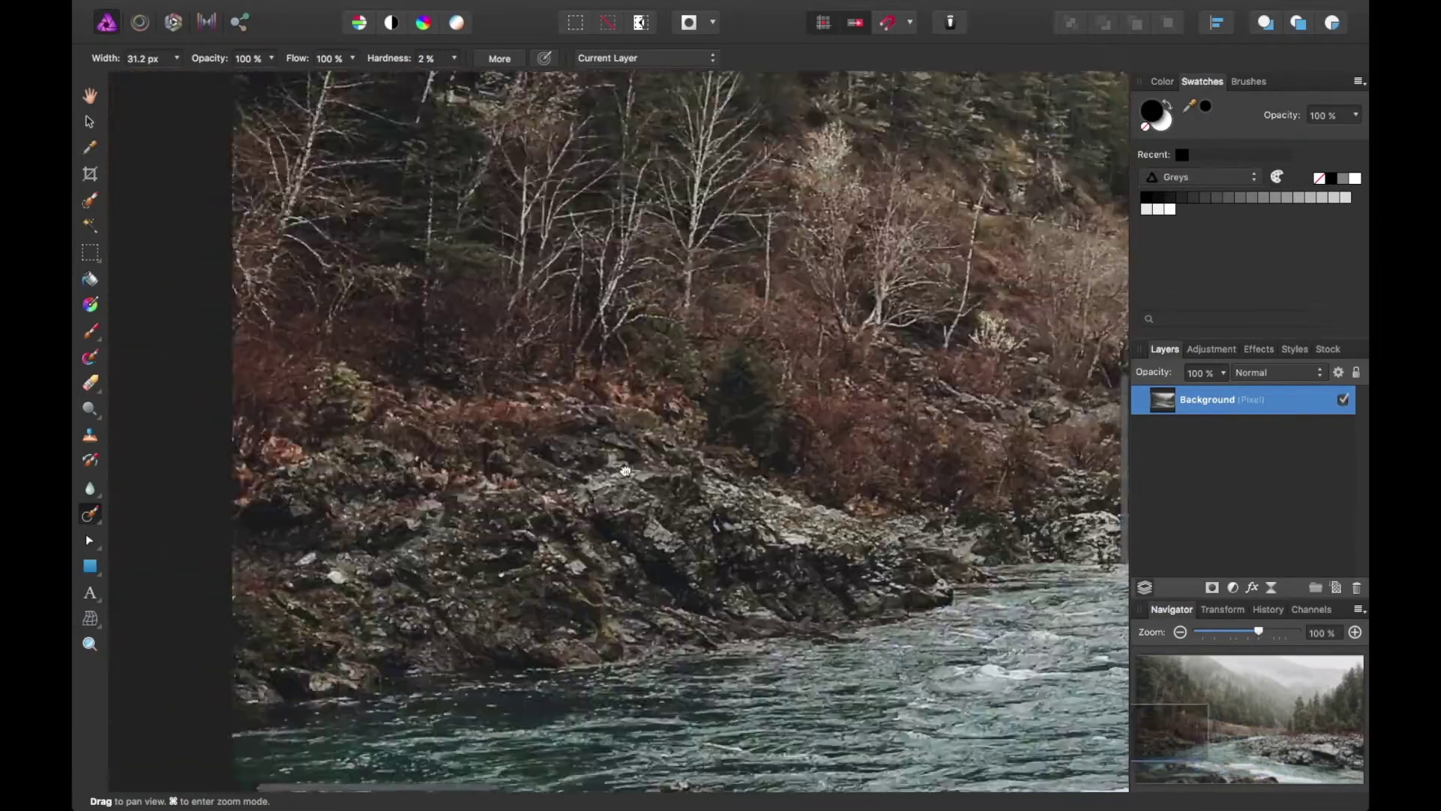
pyautogui.scroll(10, 626, 471)
pyautogui.hscroll(3, 625, 471)
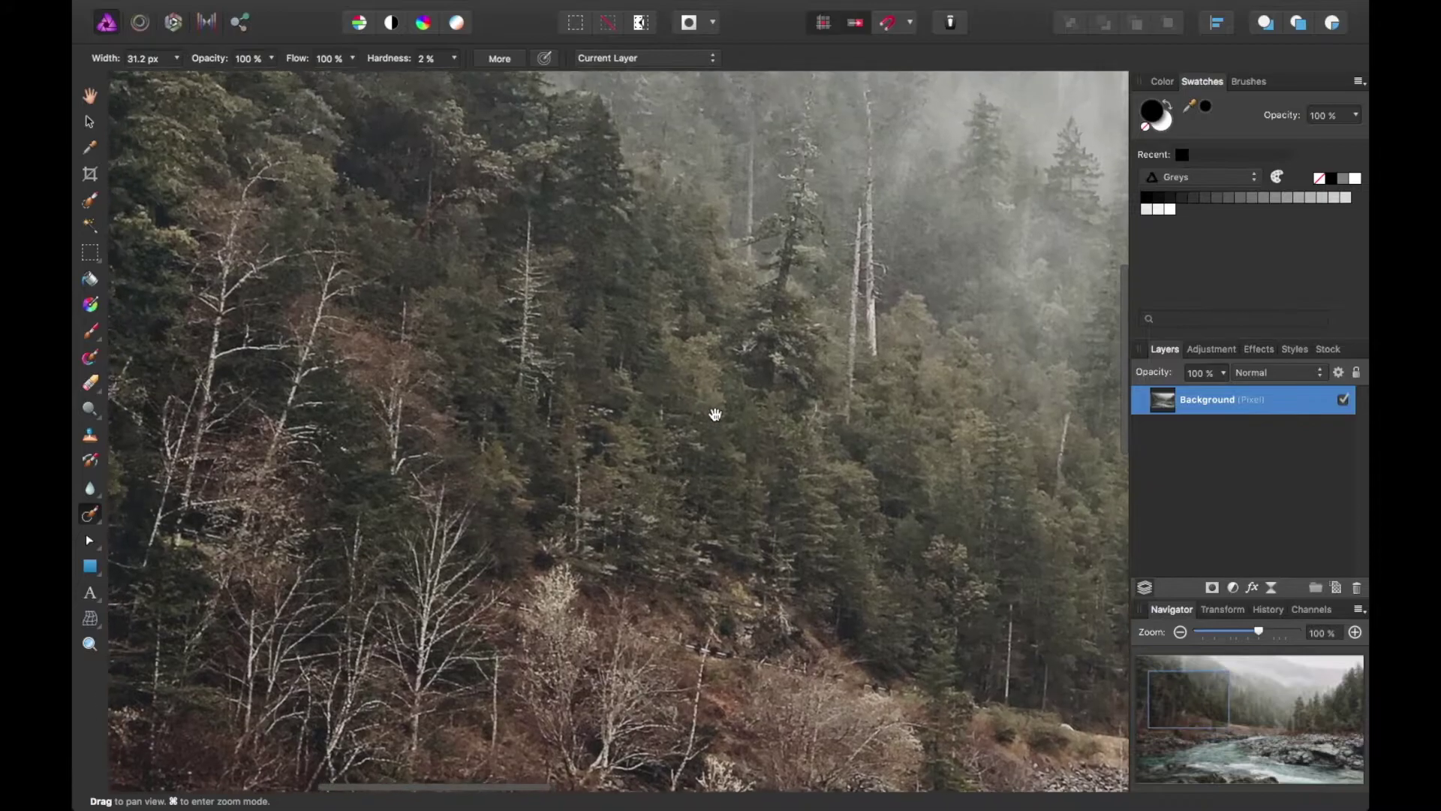
pyautogui.scroll(10, 715, 414)
pyautogui.hscroll(3, 715, 415)
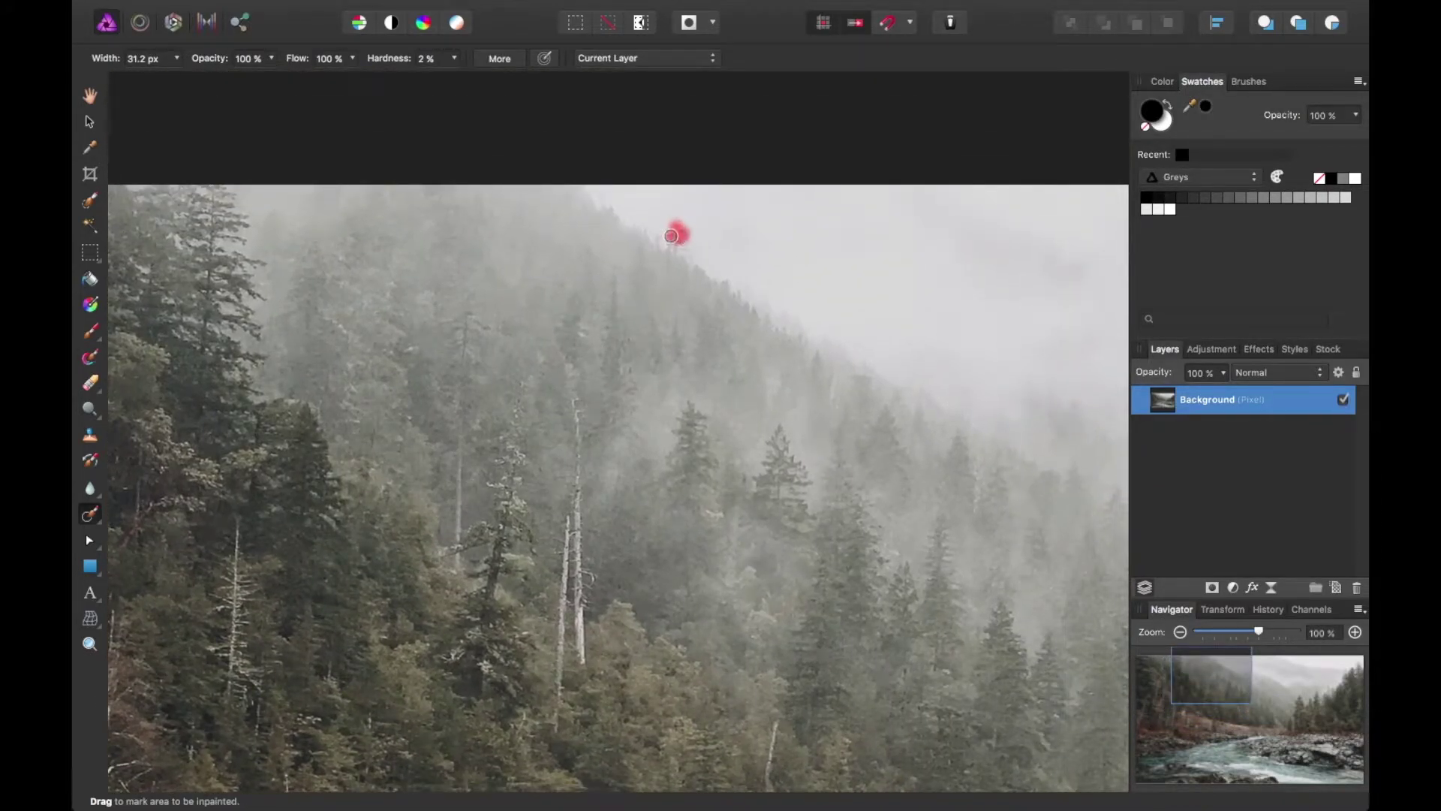
# Examine the foggy ridgelines, sky and forested hillside for remaining distractions.
pyautogui.moveTo(845, 319); pyautogui.dragTo(450, 200)
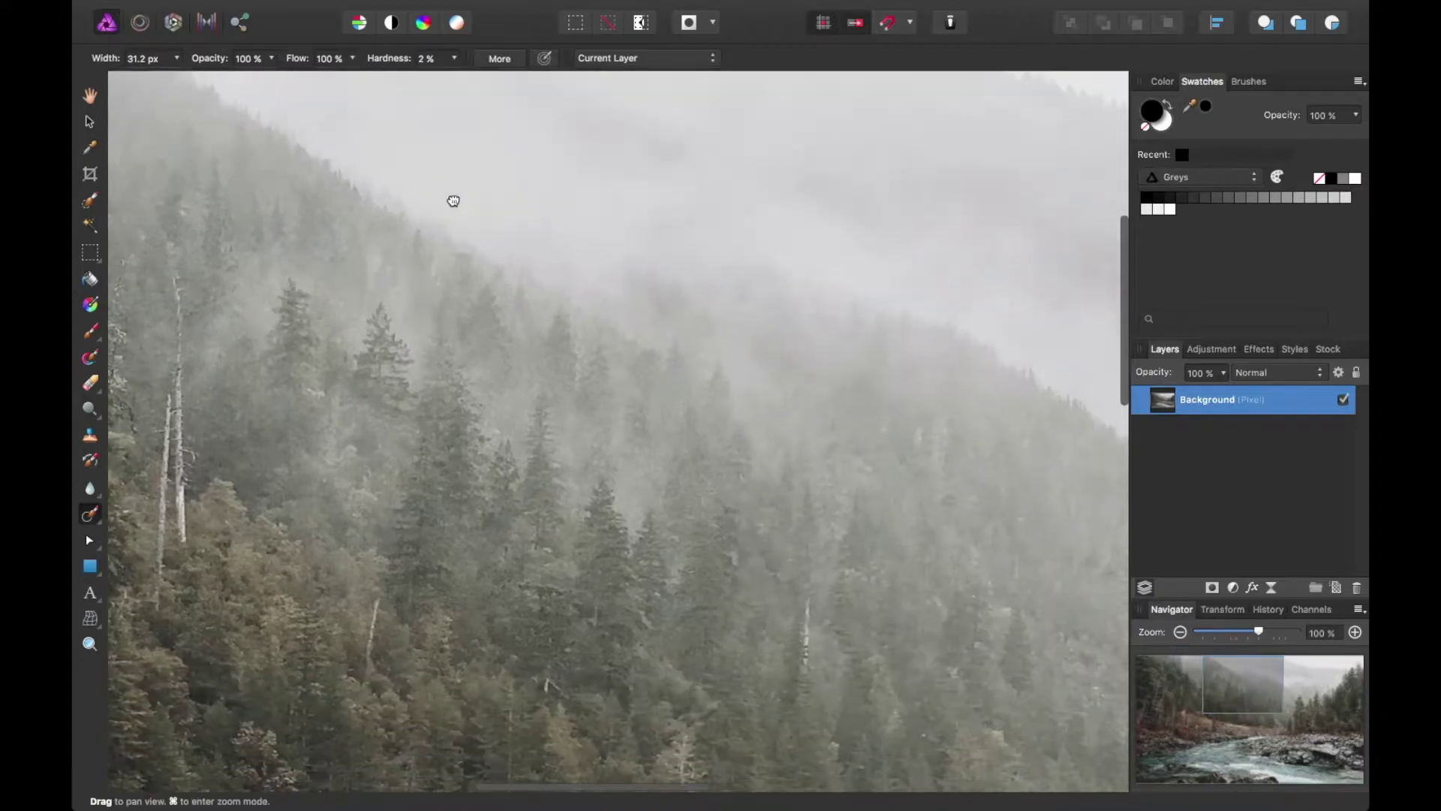
pyautogui.moveTo(779, 261); pyautogui.dragTo(443, 198)
pyautogui.scroll(5, 720, 373)
pyautogui.hscroll(3, 719, 373)
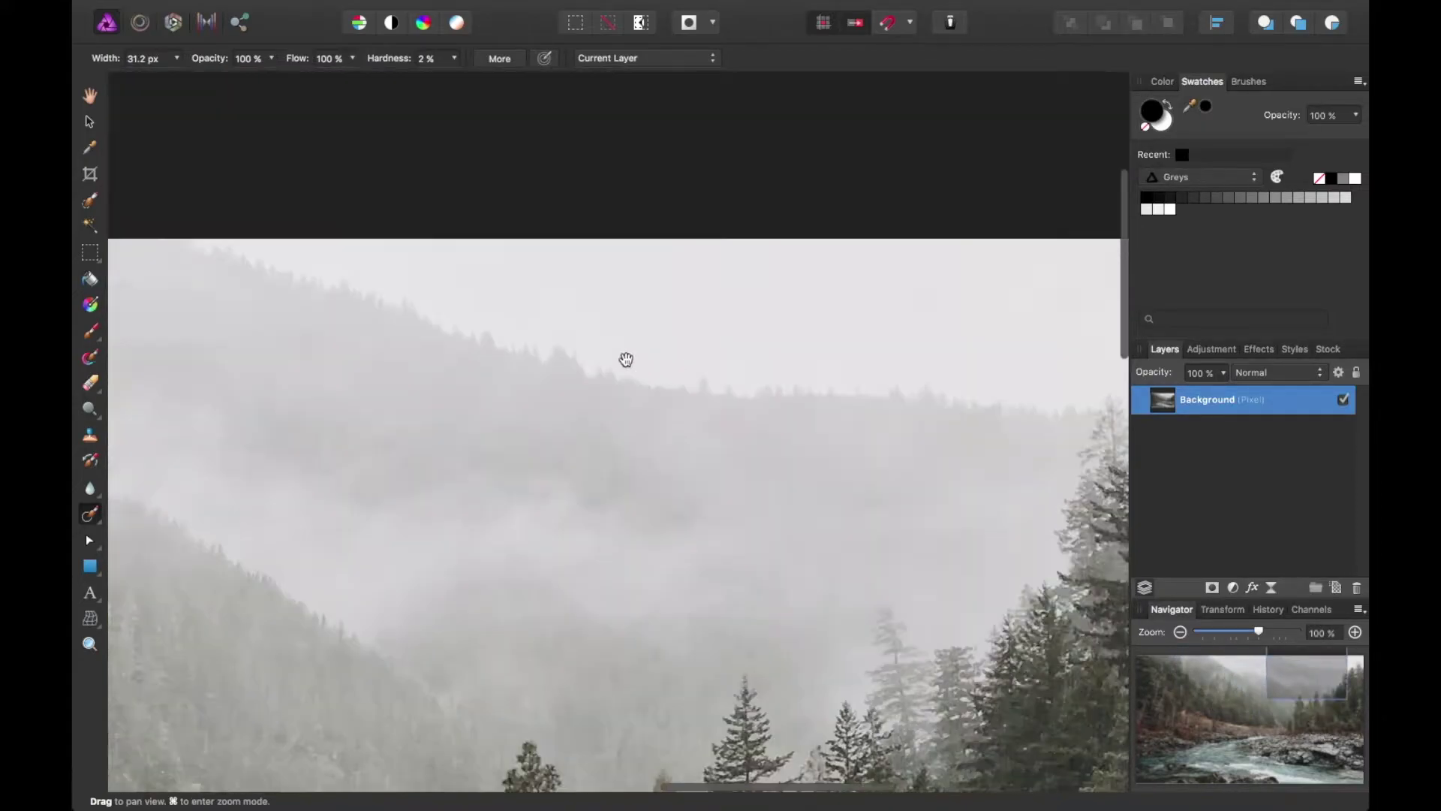
pyautogui.moveTo(554, 348); pyautogui.dragTo(584, 374)
pyautogui.scroll(-5, 710, 399)
pyautogui.hscroll(-4, 711, 398)
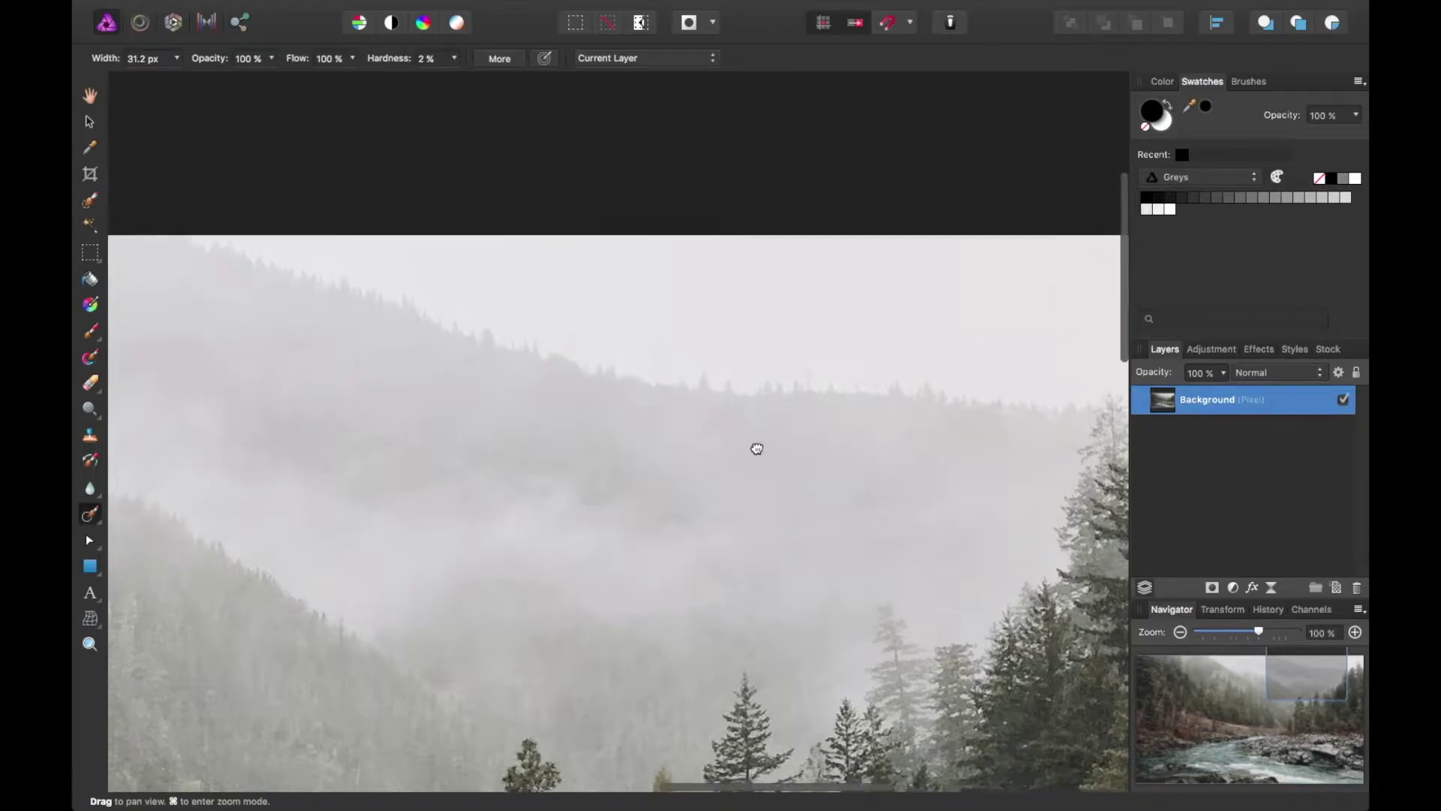
pyautogui.hscroll(-6, 644, 290)
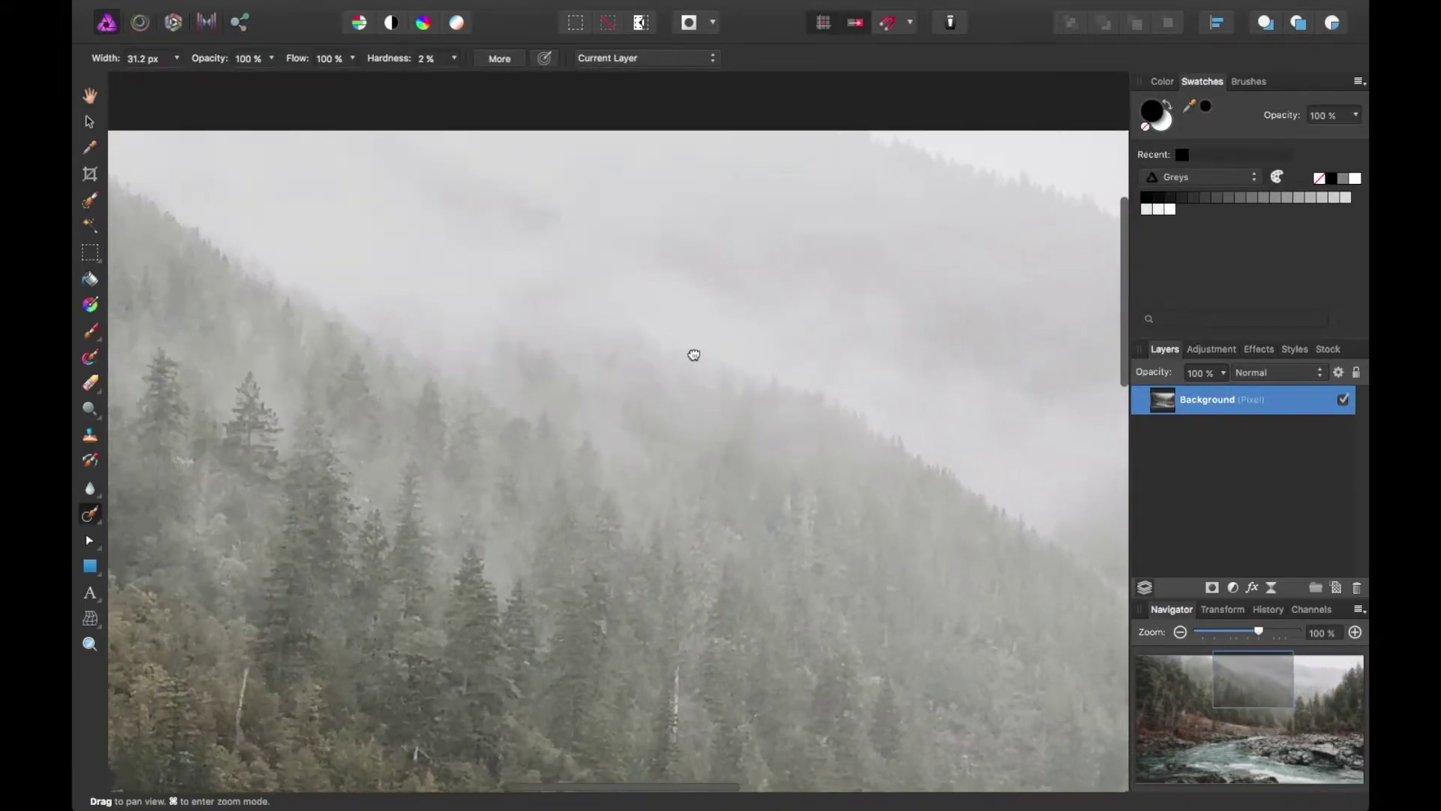
pyautogui.hscroll(-8, 834, 374)
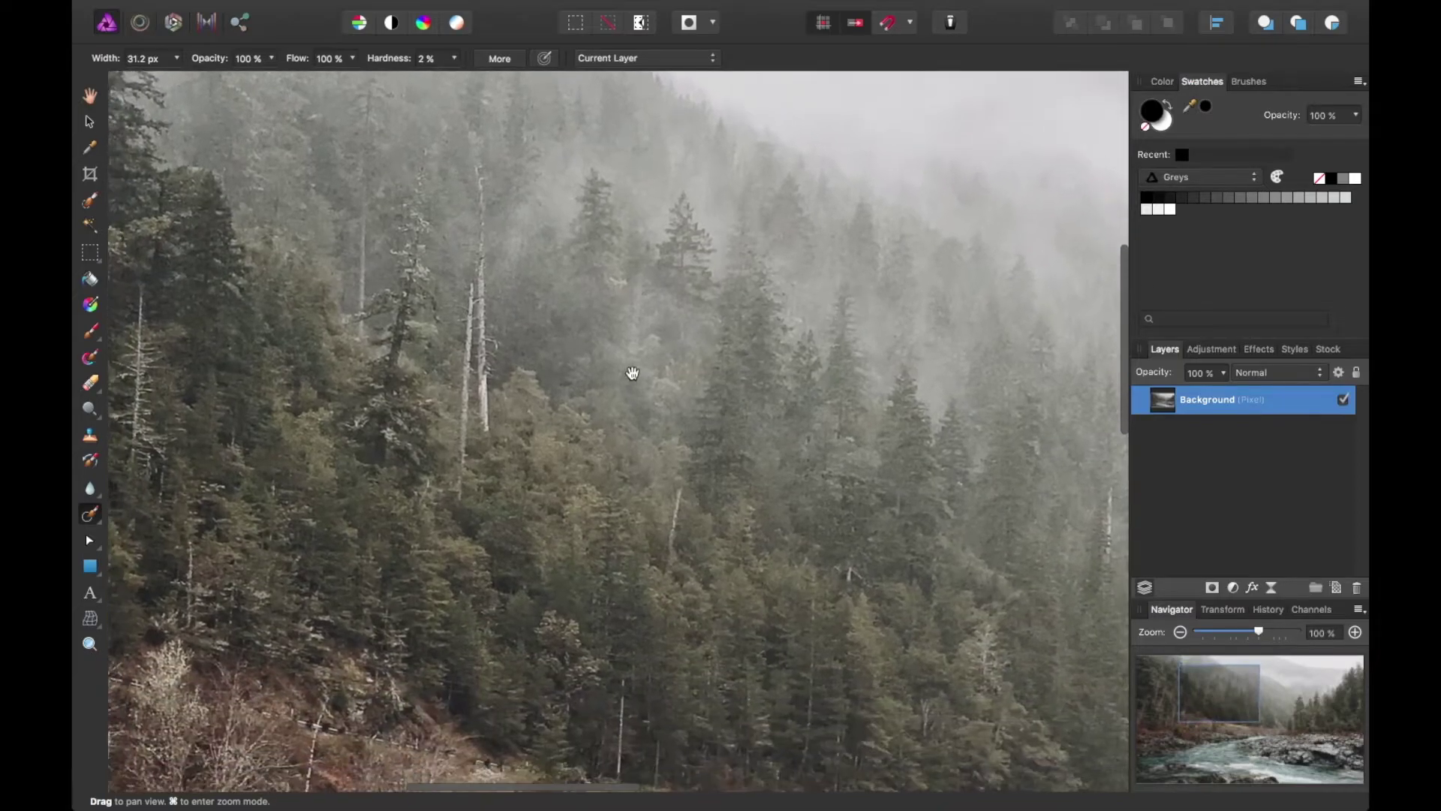
pyautogui.hscroll(-2, 846, 497)
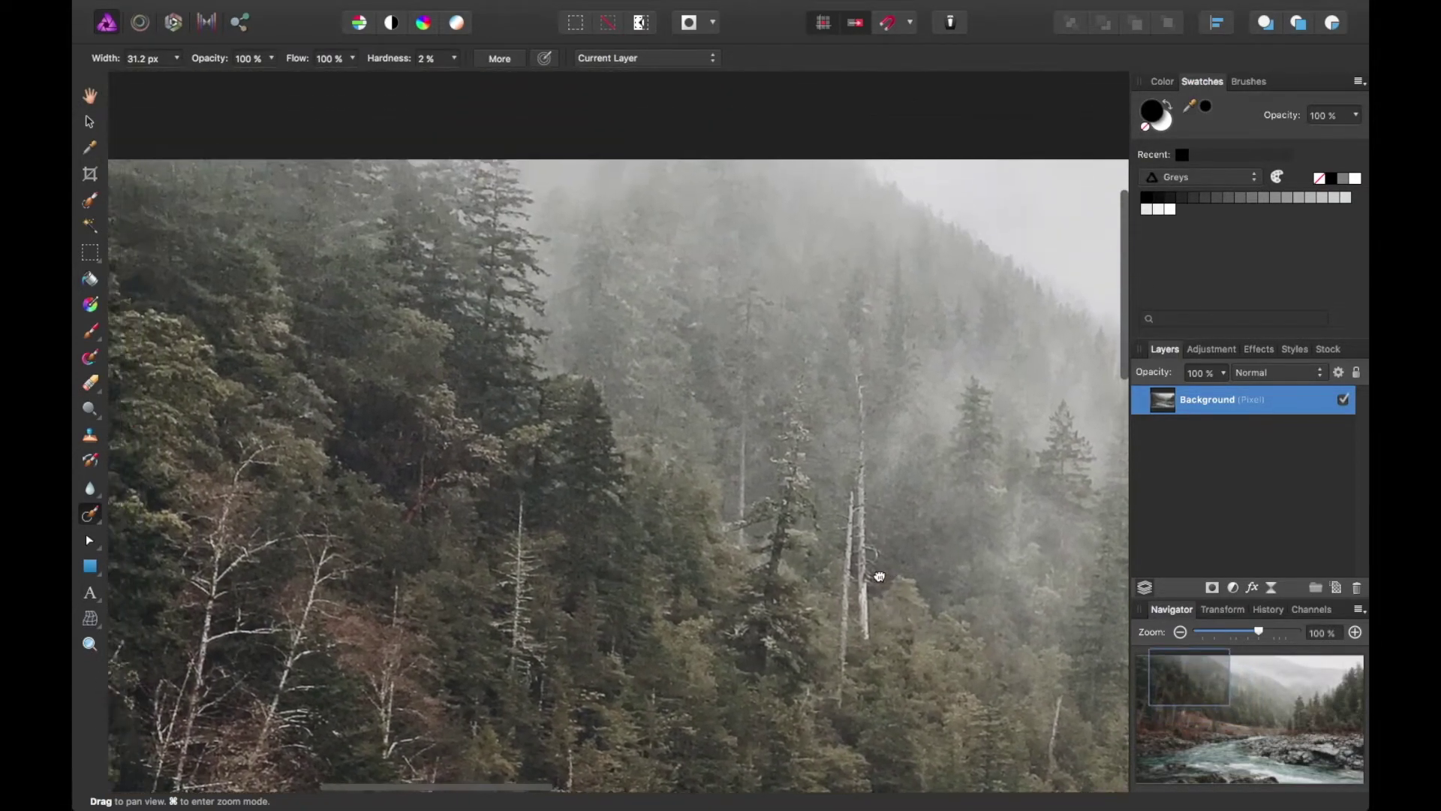
# Inpaint over the two tall bare white trunks standing together on the misty hillside.
pyautogui.hscroll(6, 885, 515)
pyautogui.scroll(-2, 885, 515)
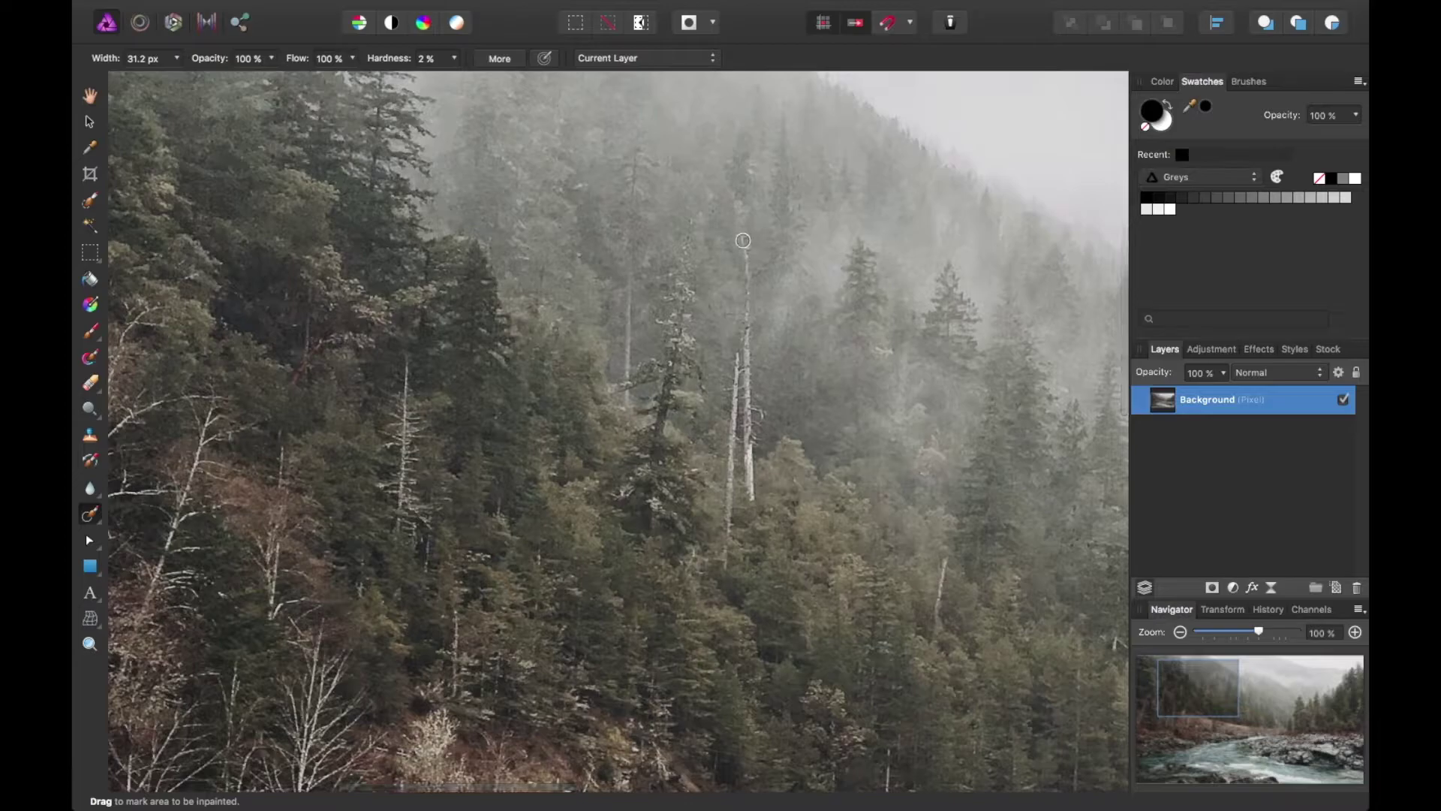
pyautogui.moveTo(743, 237)
pyautogui.mouseDown()
pyautogui.moveTo(751, 495)
pyautogui.moveTo(756, 468)
pyautogui.moveTo(758, 416)
pyautogui.moveTo(738, 417)
pyautogui.moveTo(745, 360)
pyautogui.moveTo(723, 526)
pyautogui.moveTo(743, 381)
pyautogui.mouseUp()
# Inpaint over the short leaning bare trunk in the forest and the pale trunk farther along the misty slope.
pyautogui.press('space')
pyautogui.moveTo(855, 366)
pyautogui.mouseDown()
pyautogui.moveTo(641, 216)
pyautogui.moveTo(622, 230)
pyautogui.mouseUp()
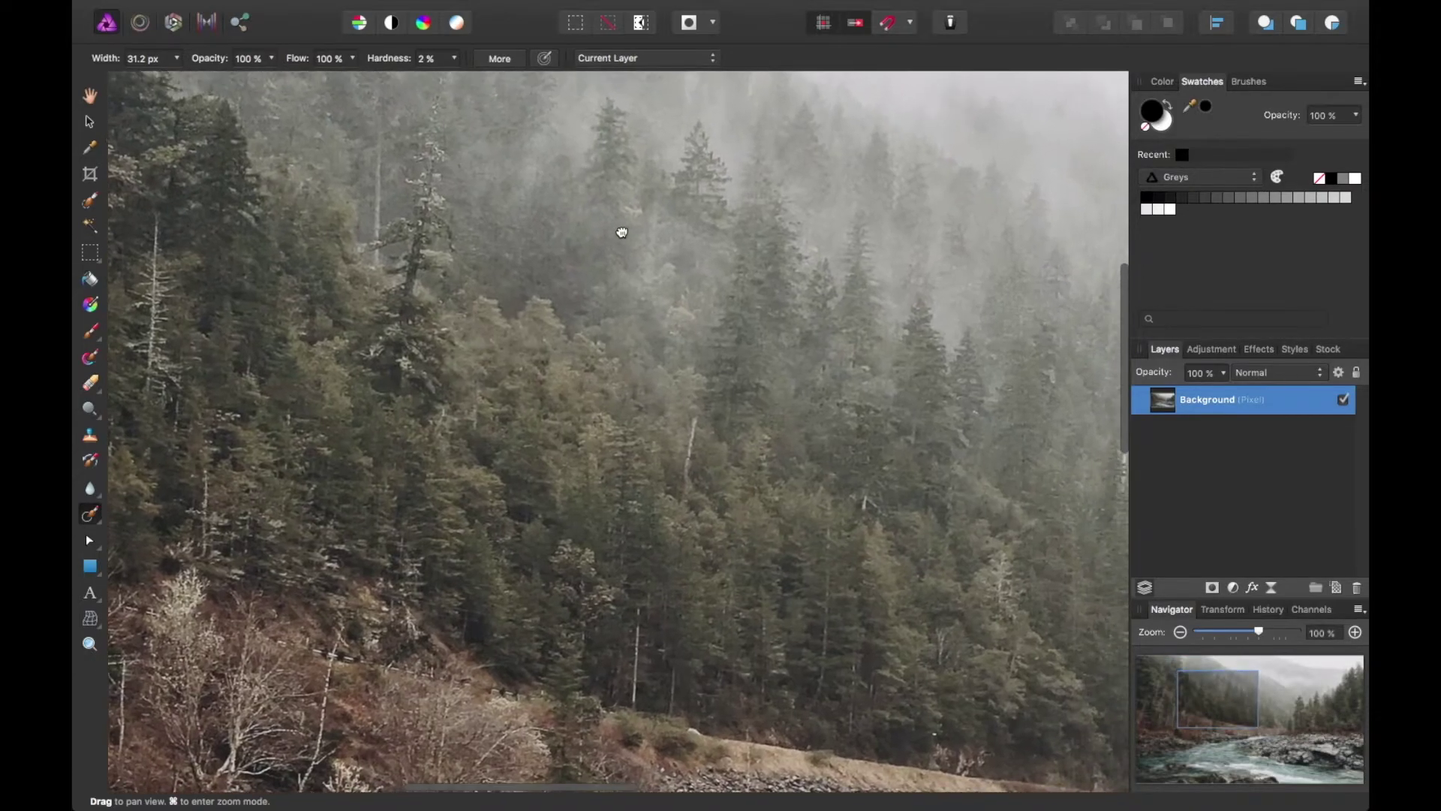
pyautogui.moveTo(689, 432); pyautogui.dragTo(697, 502)
pyautogui.moveTo(828, 490); pyautogui.dragTo(428, 312)
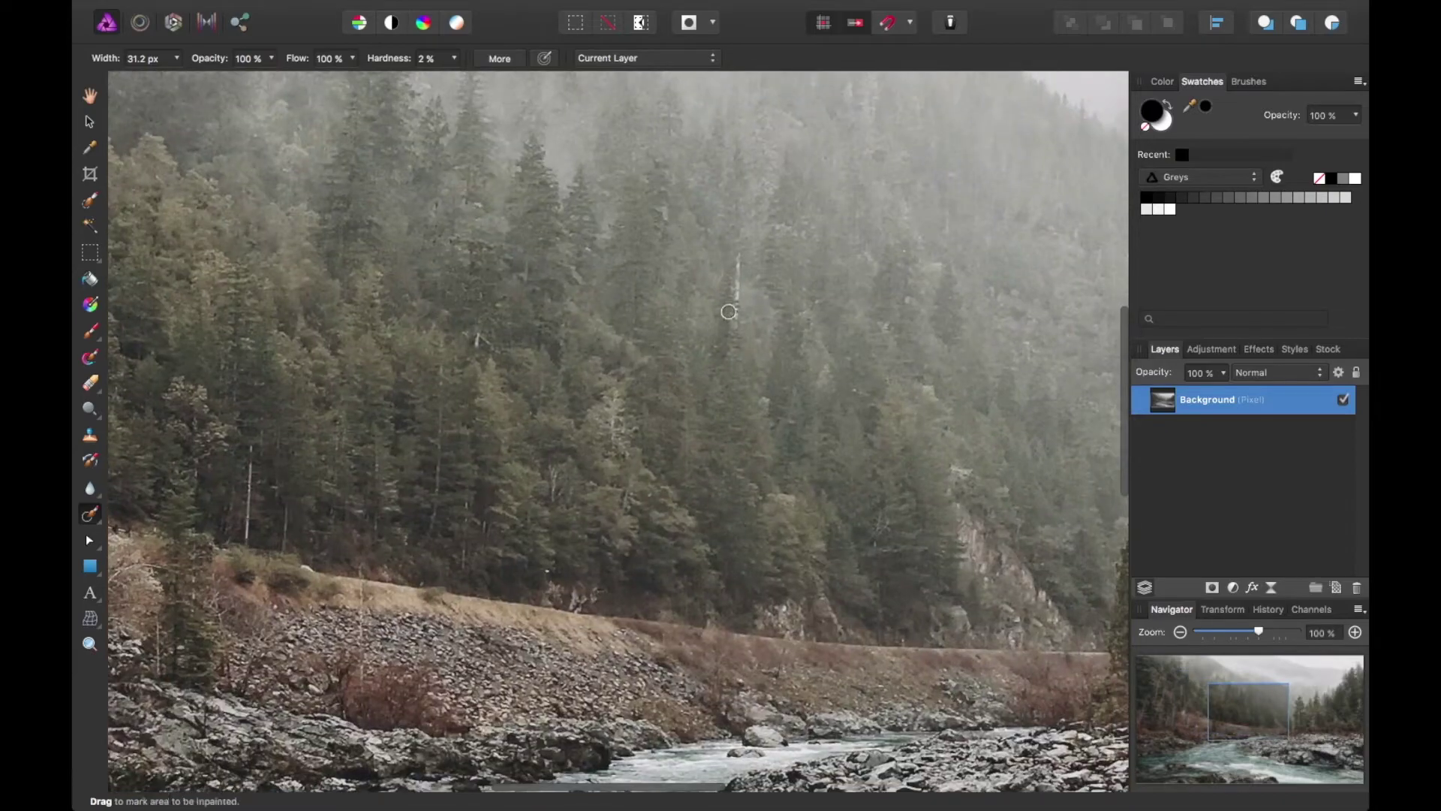
pyautogui.press('space')
pyautogui.moveTo(792, 282)
pyautogui.mouseDown()
pyautogui.moveTo(624, 483)
pyautogui.moveTo(817, 419)
pyautogui.mouseUp()
# Check the whole retouched photo with the Move Tool and deselect the Background layer.
pyautogui.press('super+0')
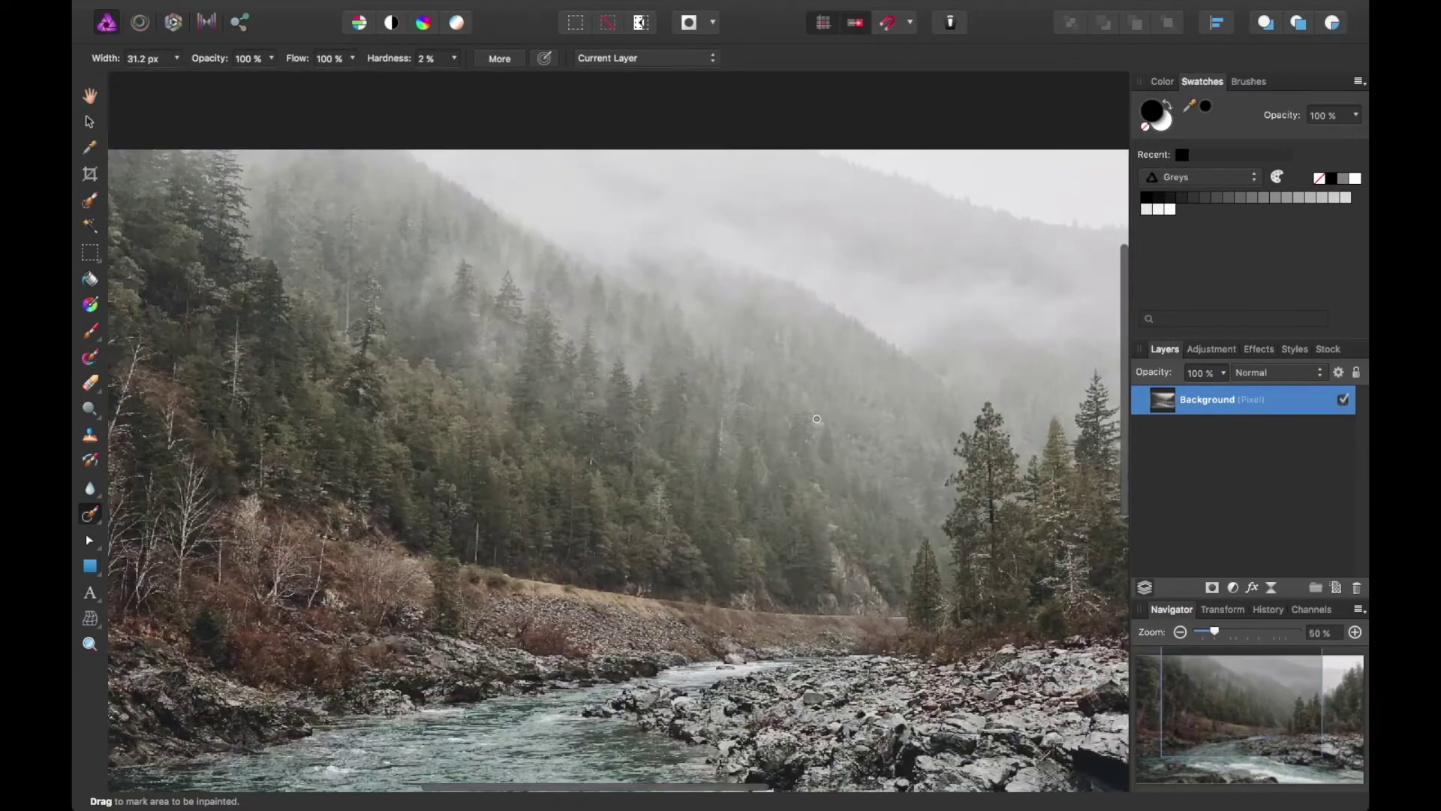
pyautogui.press('super+plus')
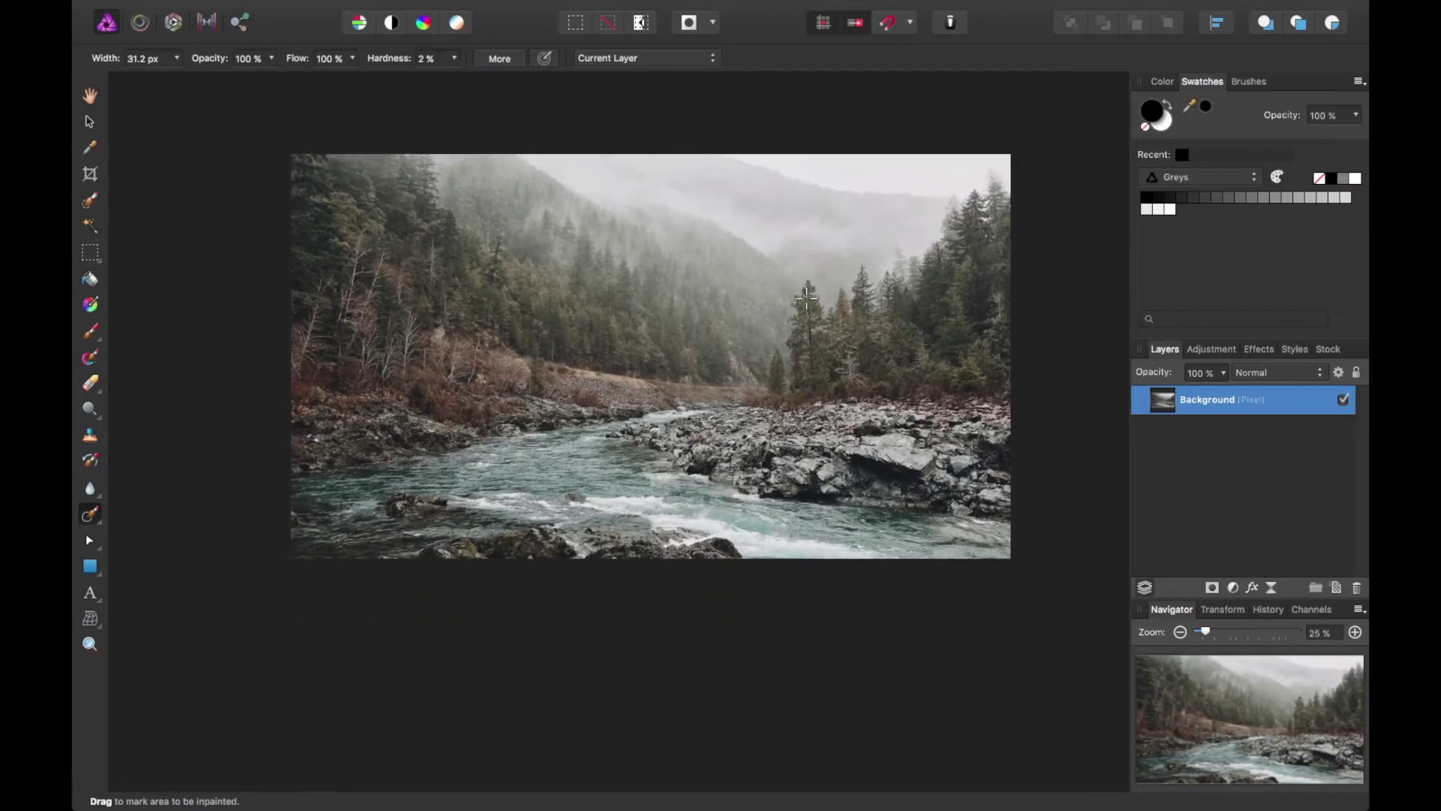
pyautogui.press('super+minus')
pyautogui.press('v')
pyautogui.press('space')
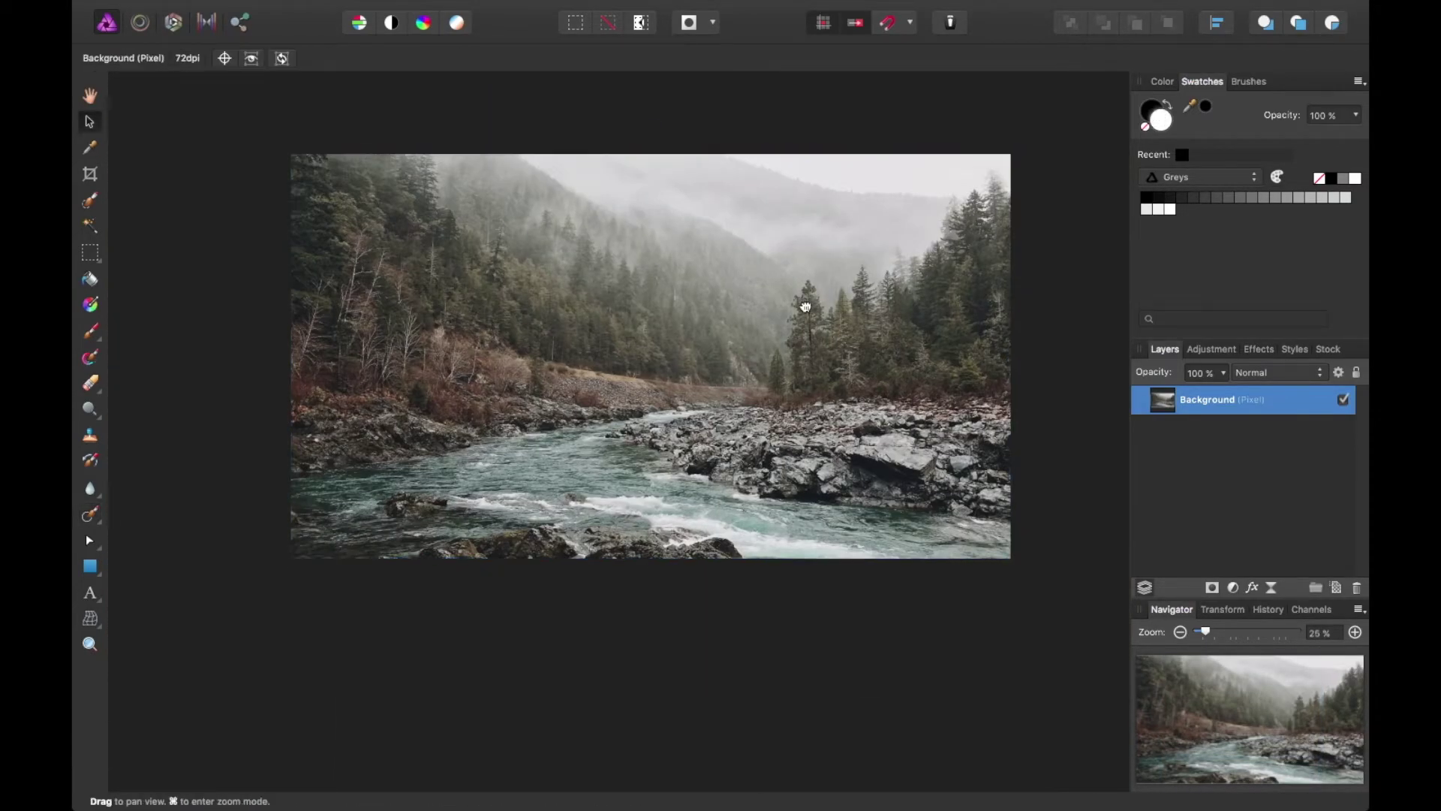
pyautogui.moveTo(790, 305); pyautogui.dragTo(790, 314)
pyautogui.click(684, 321)
pyautogui.press('space')
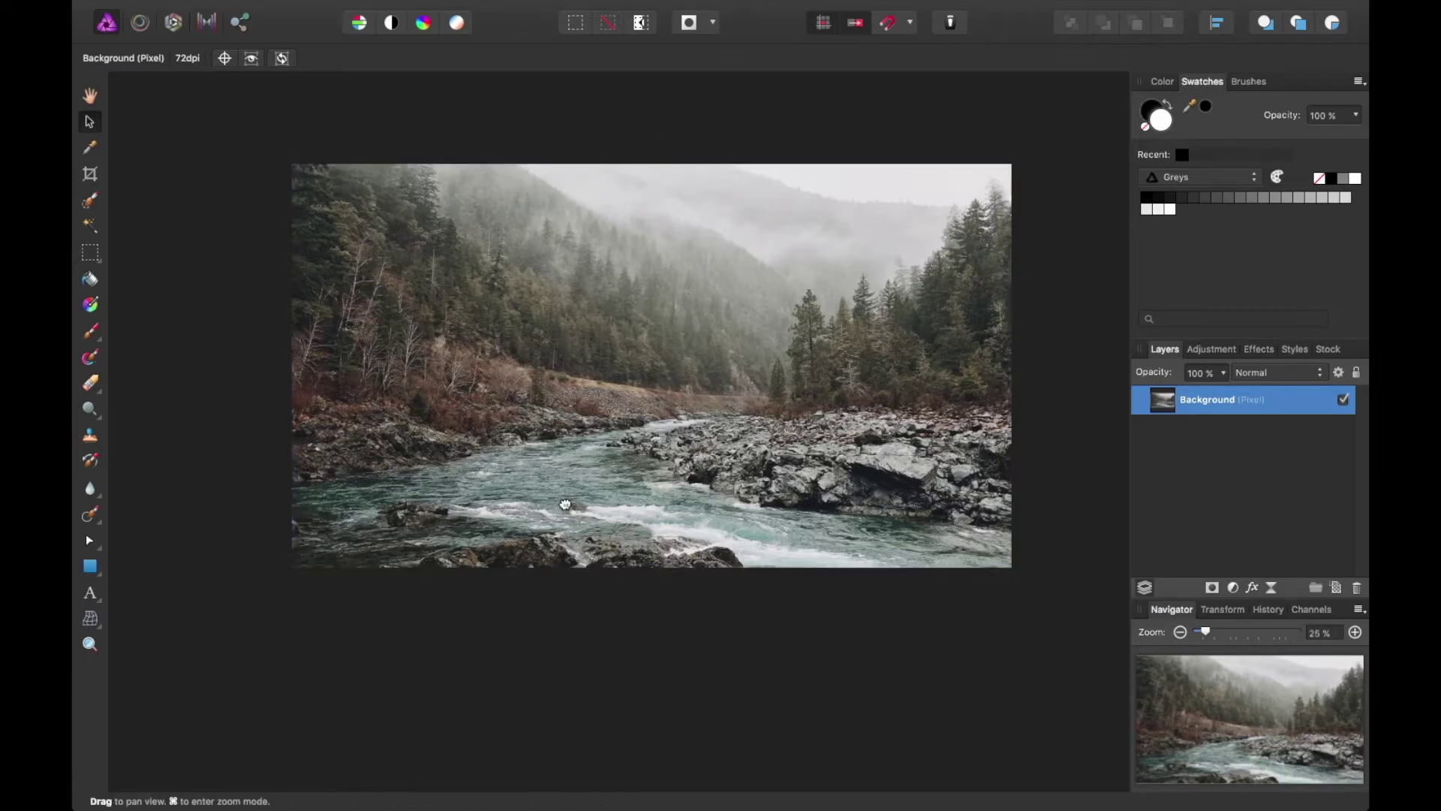
pyautogui.moveTo(565, 498); pyautogui.dragTo(566, 506)
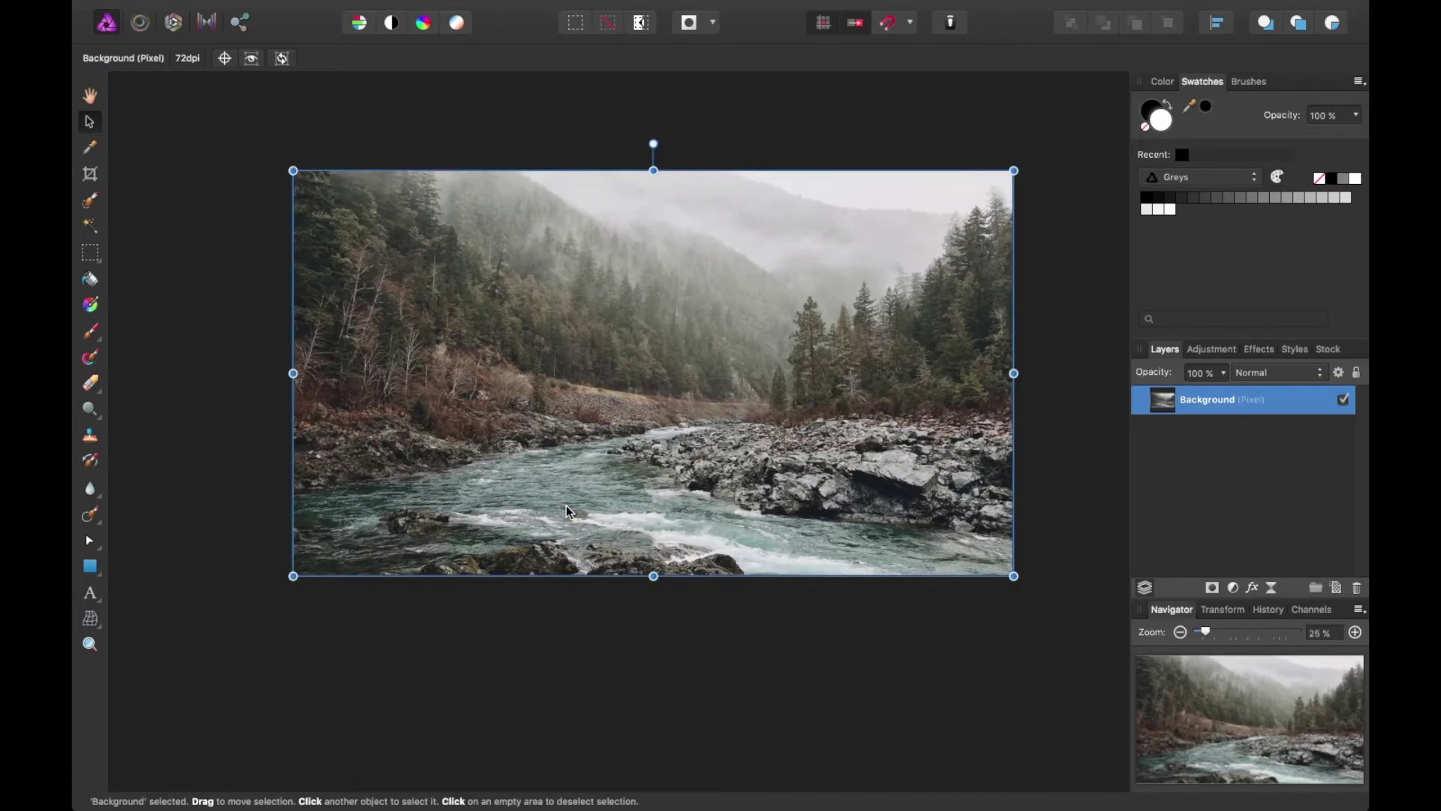
pyautogui.click(260, 291)
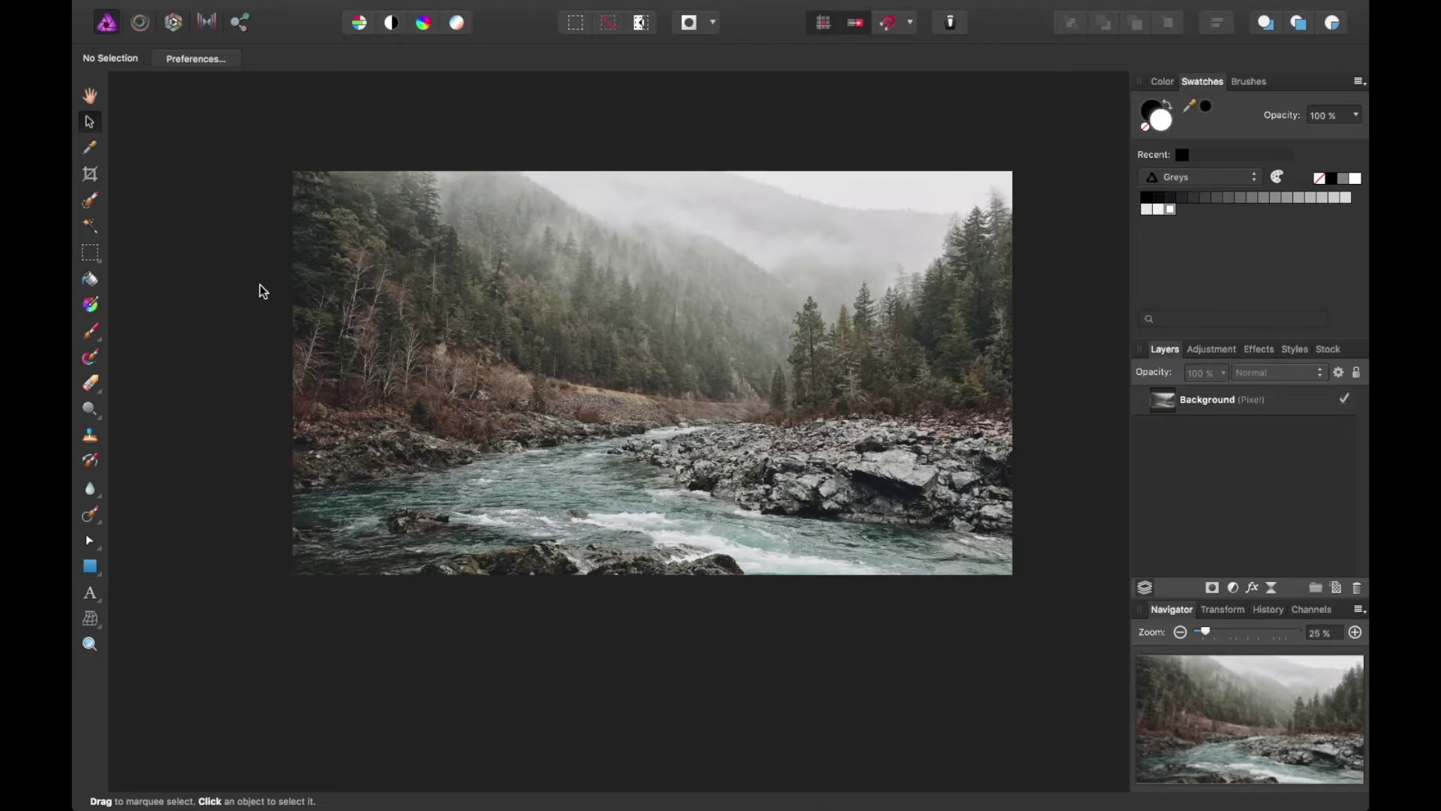
pyautogui.press('super+plus')
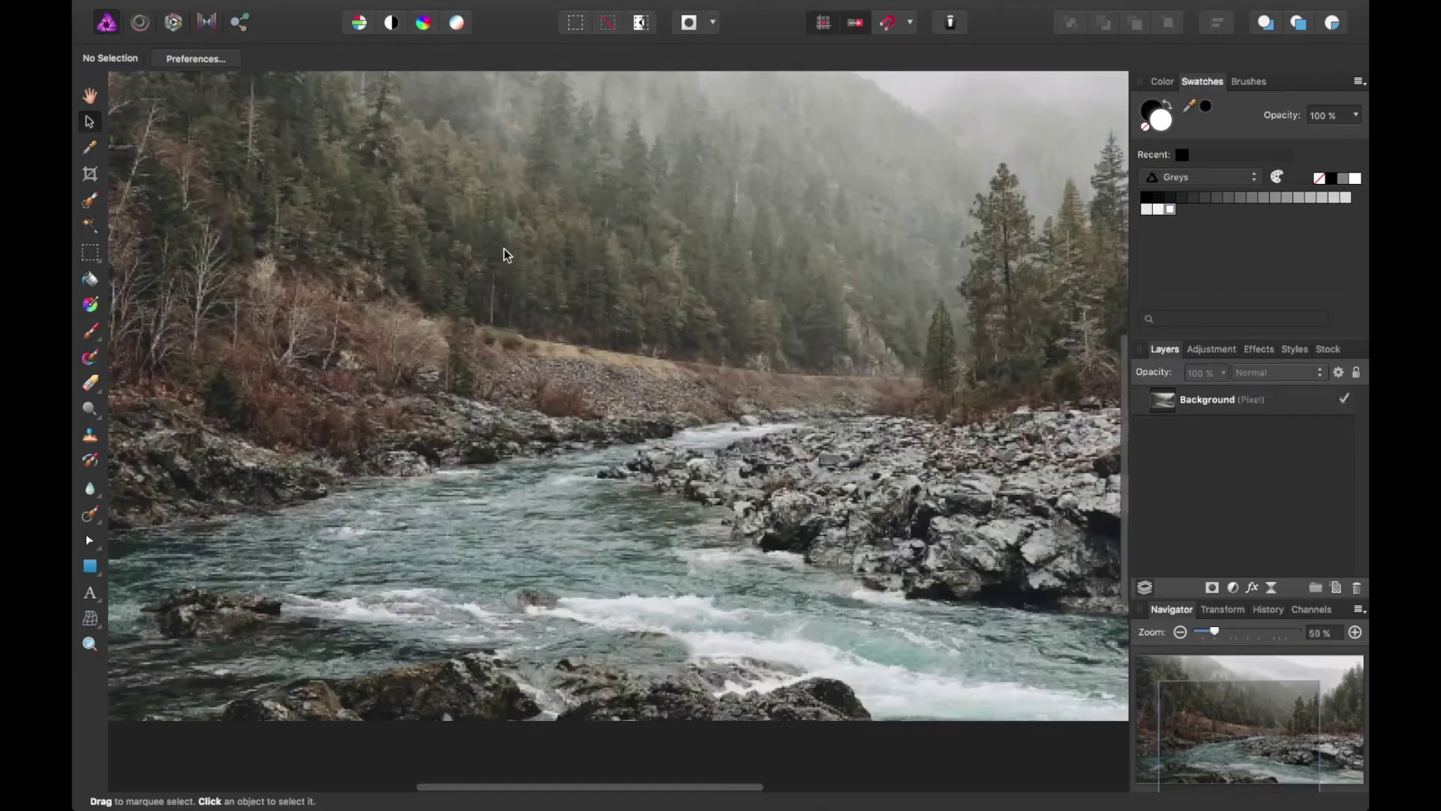
pyautogui.press('super+minus')
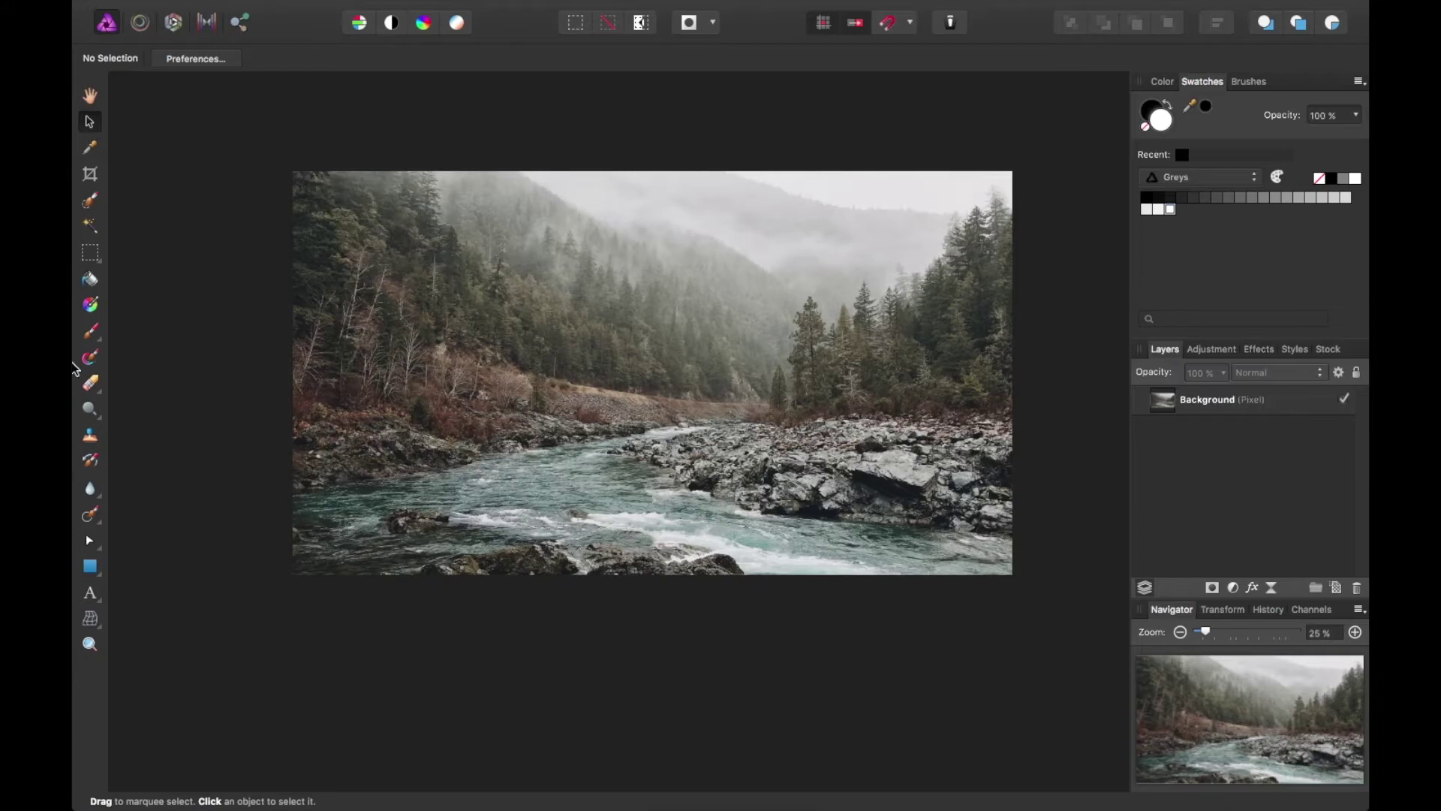
pyautogui.click(89, 511)
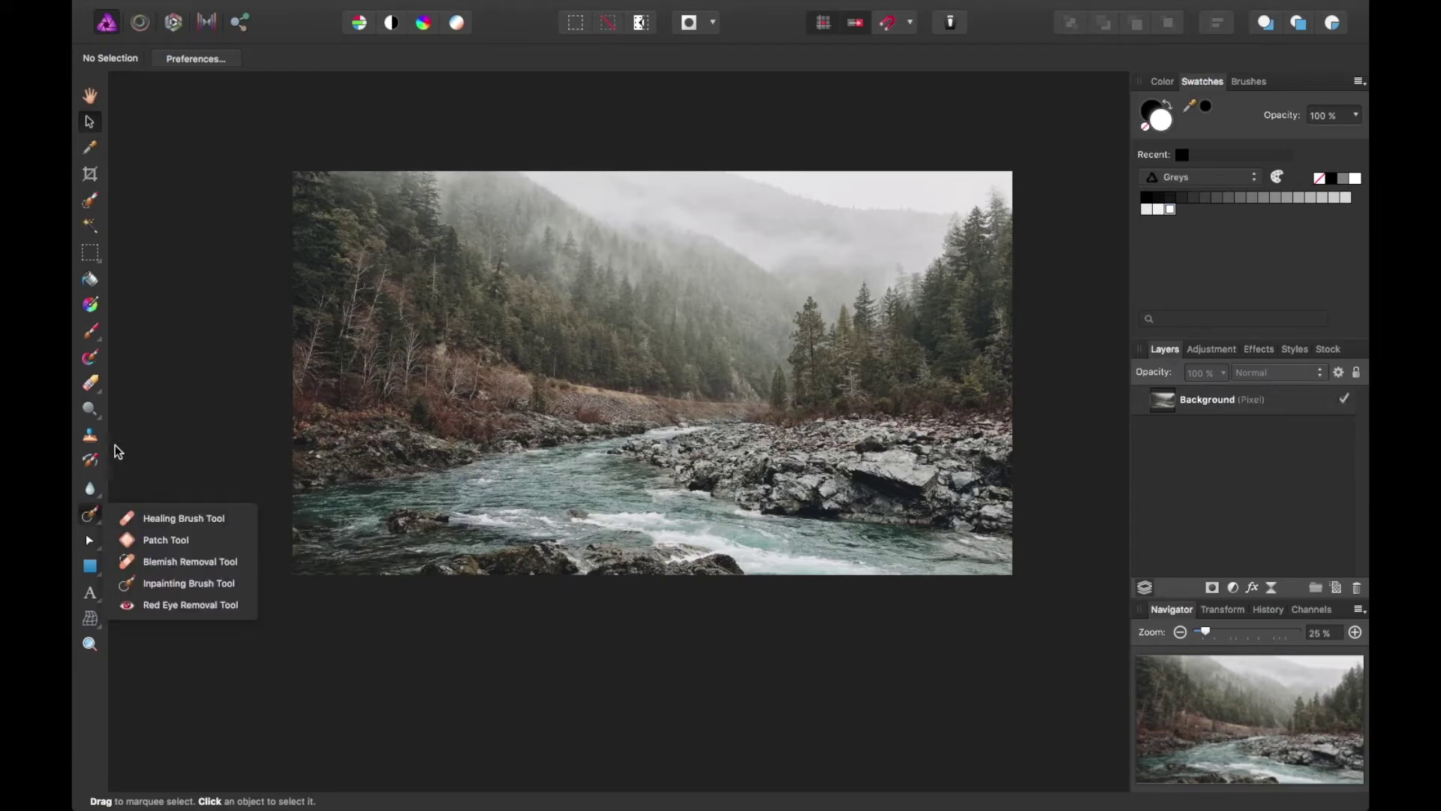
pyautogui.click(154, 353)
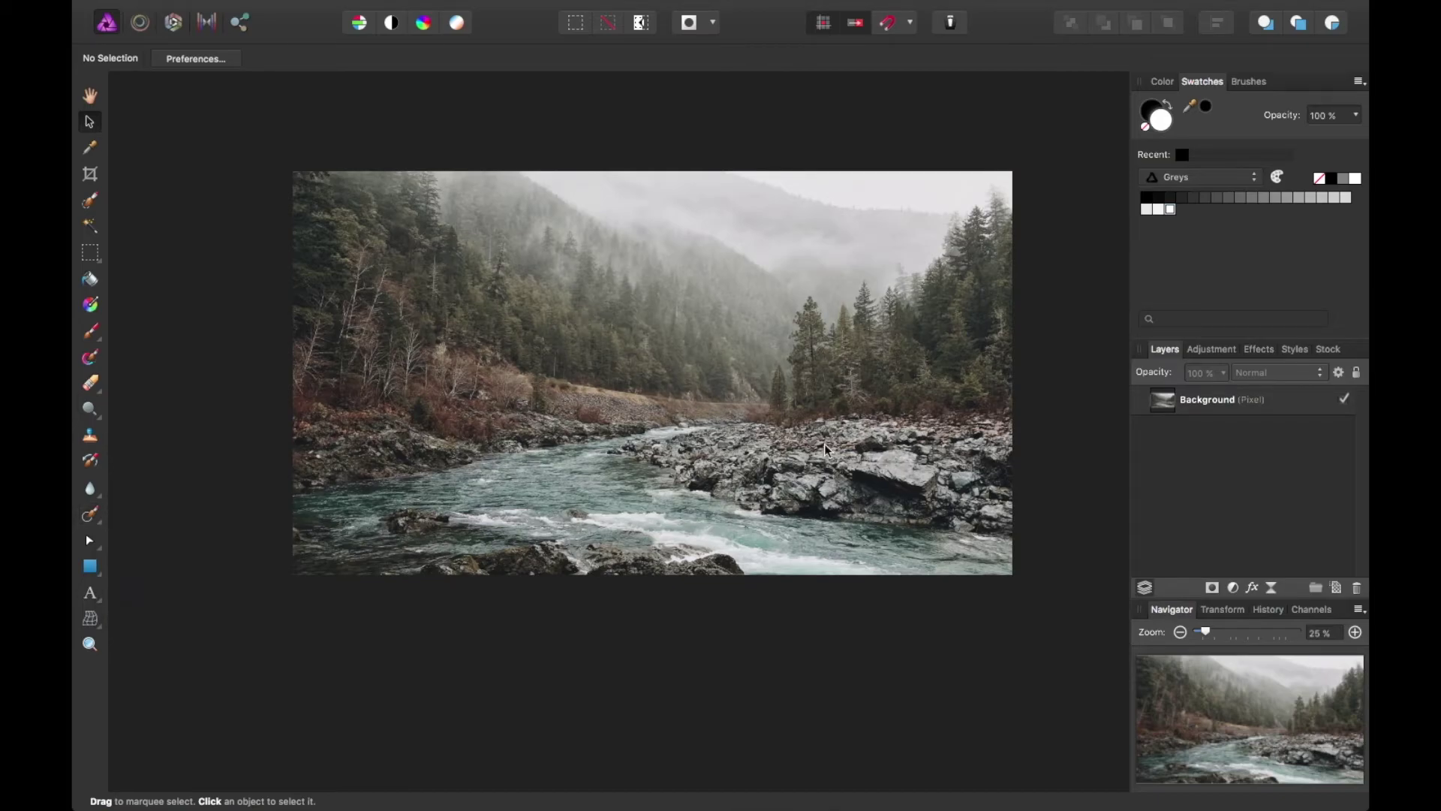